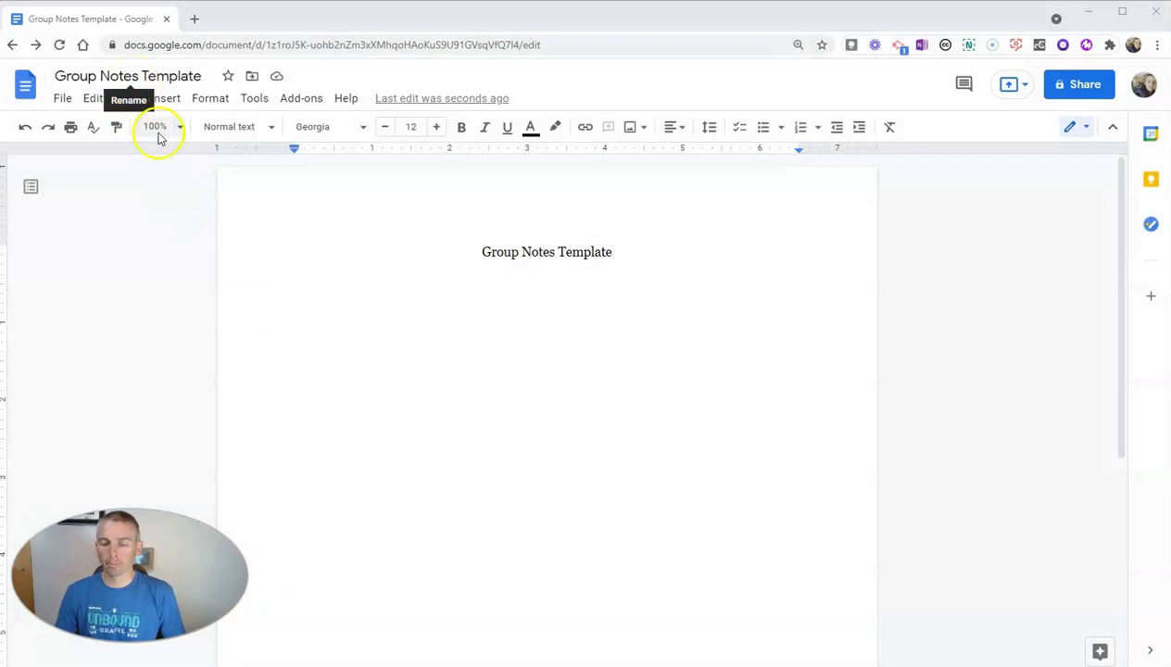
Step: Insert a 3 x 2 table below the title and type 'Troubleshooting 1' in the first header
{"action": "left_click", "coordinate": [385, 327]}
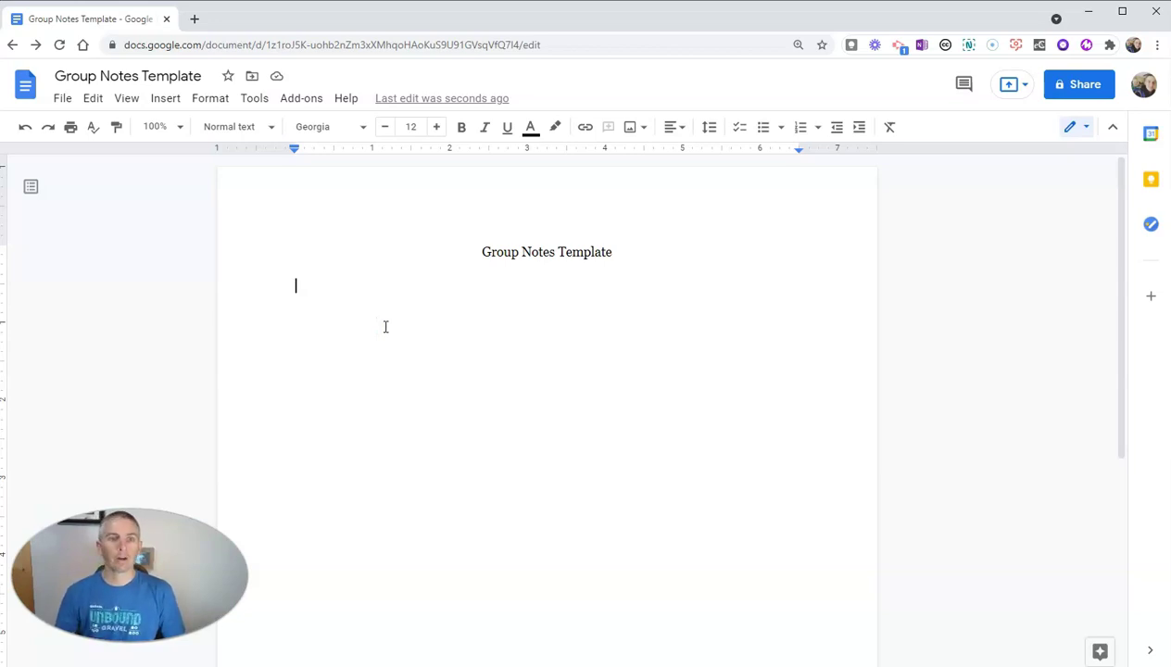
{"action": "left_click", "coordinate": [166, 99]}
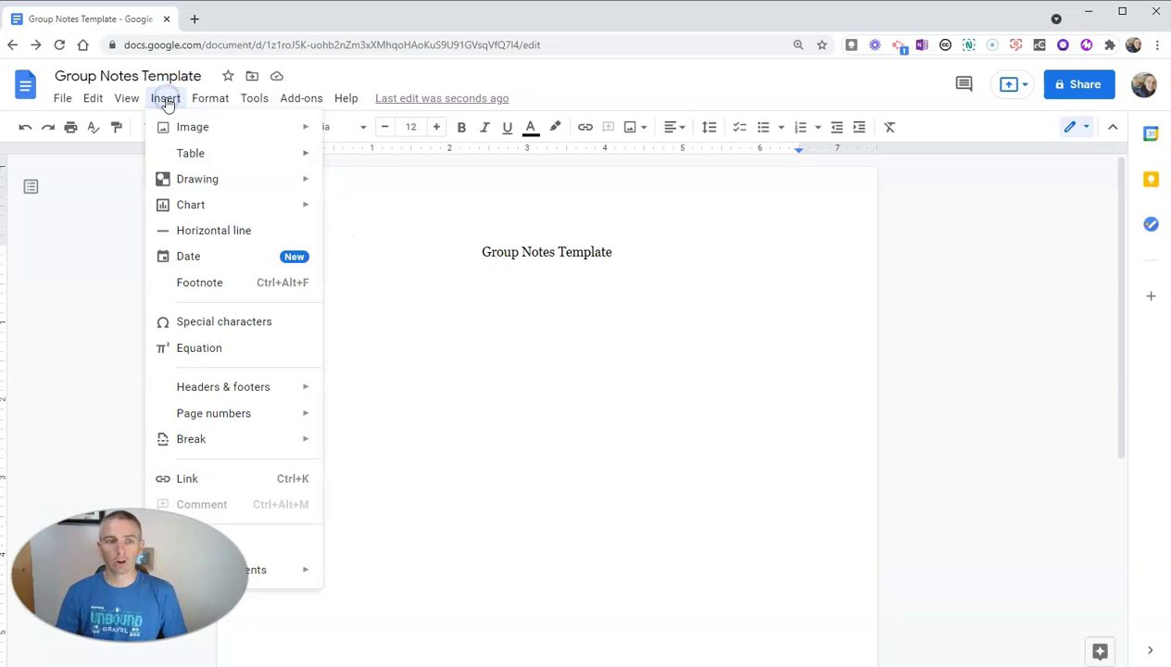
{"action": "mouse_move", "coordinate": [188, 155]}
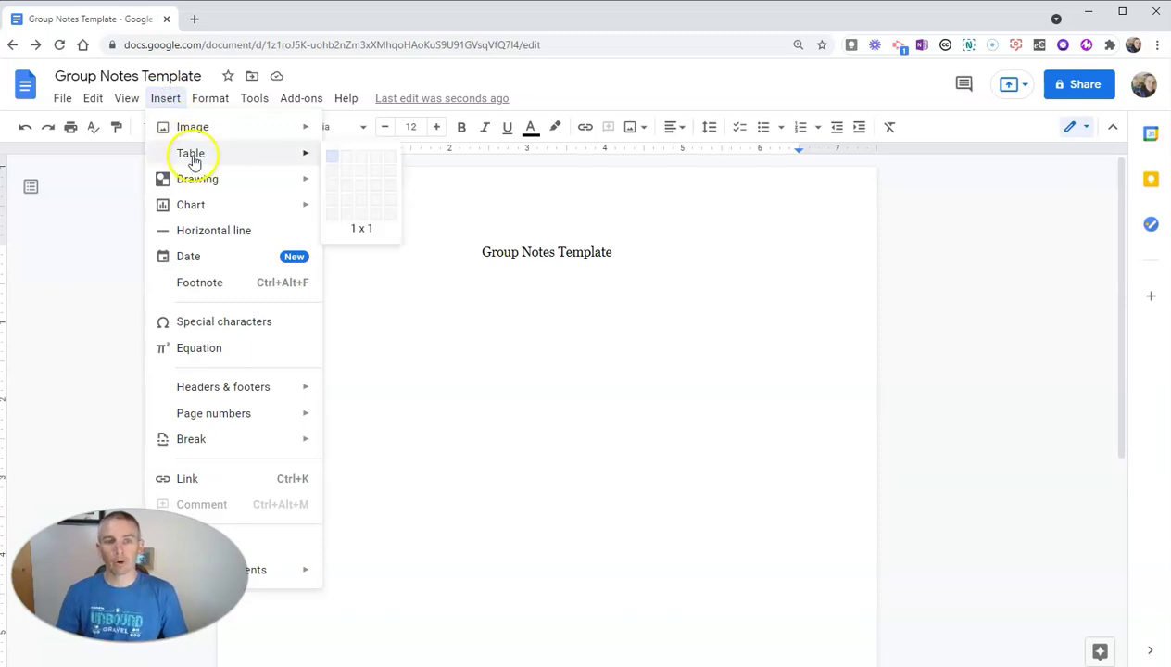
{"action": "left_click", "coordinate": [364, 171]}
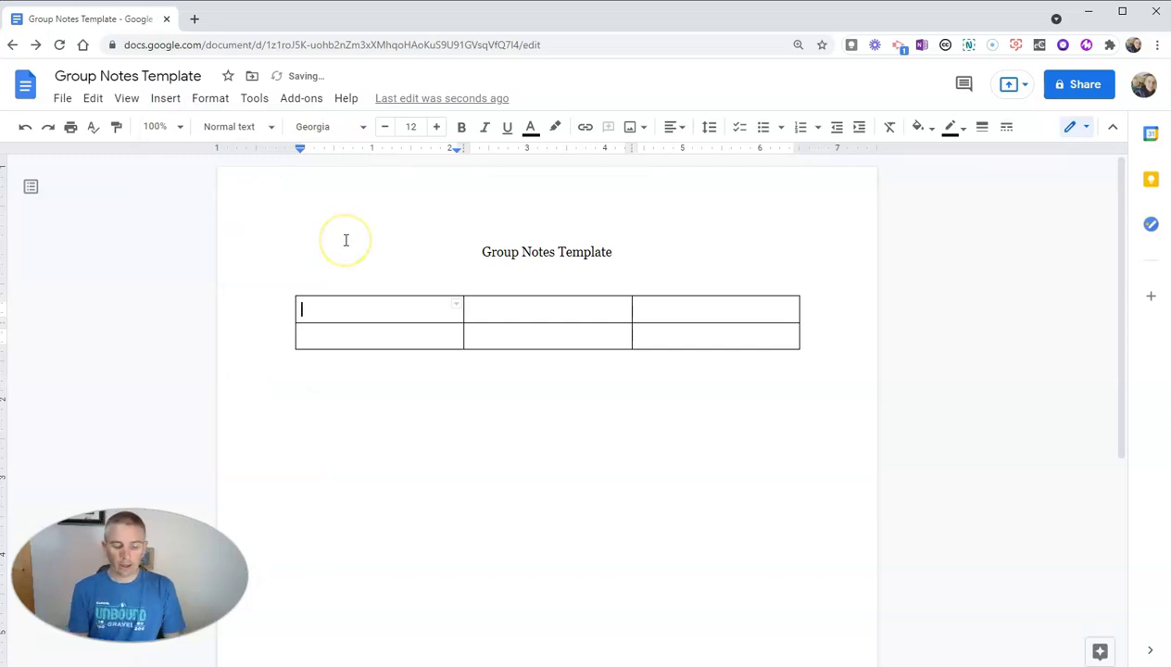
{"action": "type", "text": "Troubleshooting 1"}
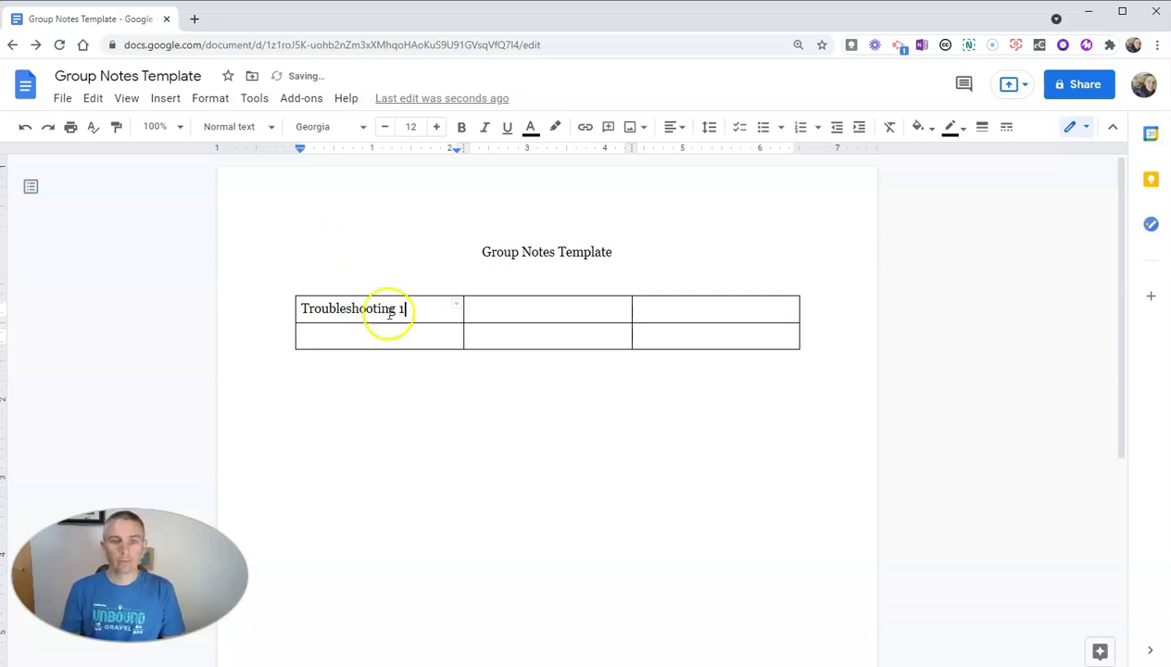
Step: Copy the heading into the second and third headers as Troubleshooting 2 and Troubleshooting 3
{"action": "left_click_drag", "start_coordinate": [409, 309], "coordinate": [296, 308]}
{"action": "key", "text": "ctrl+c"}
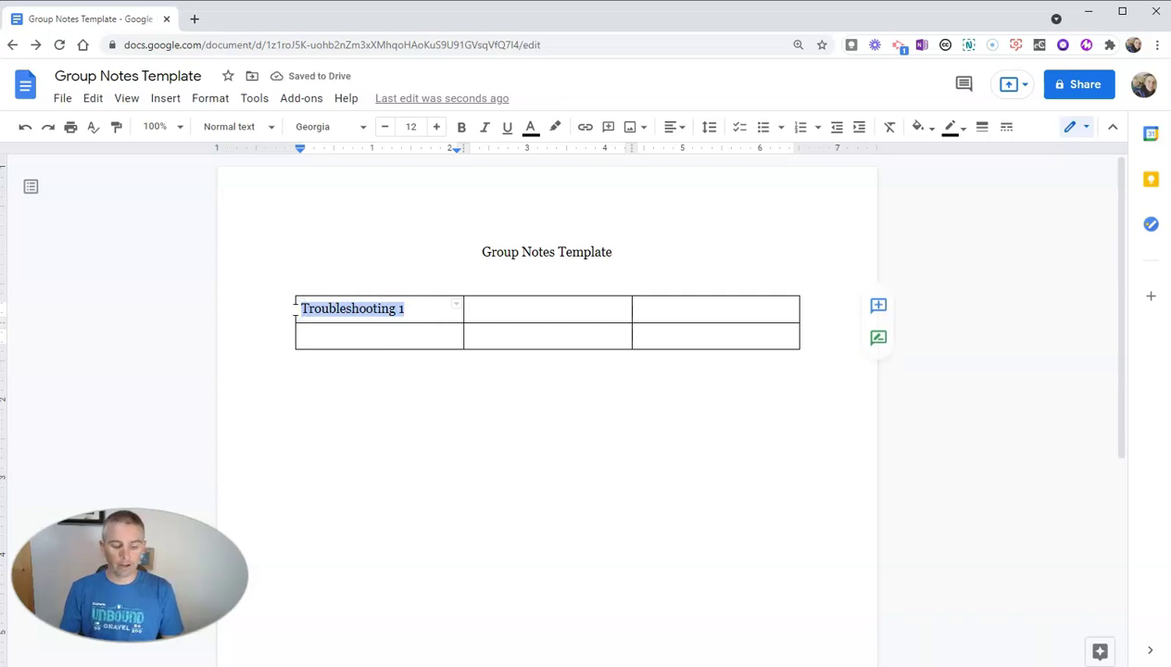
{"action": "left_click", "coordinate": [510, 307]}
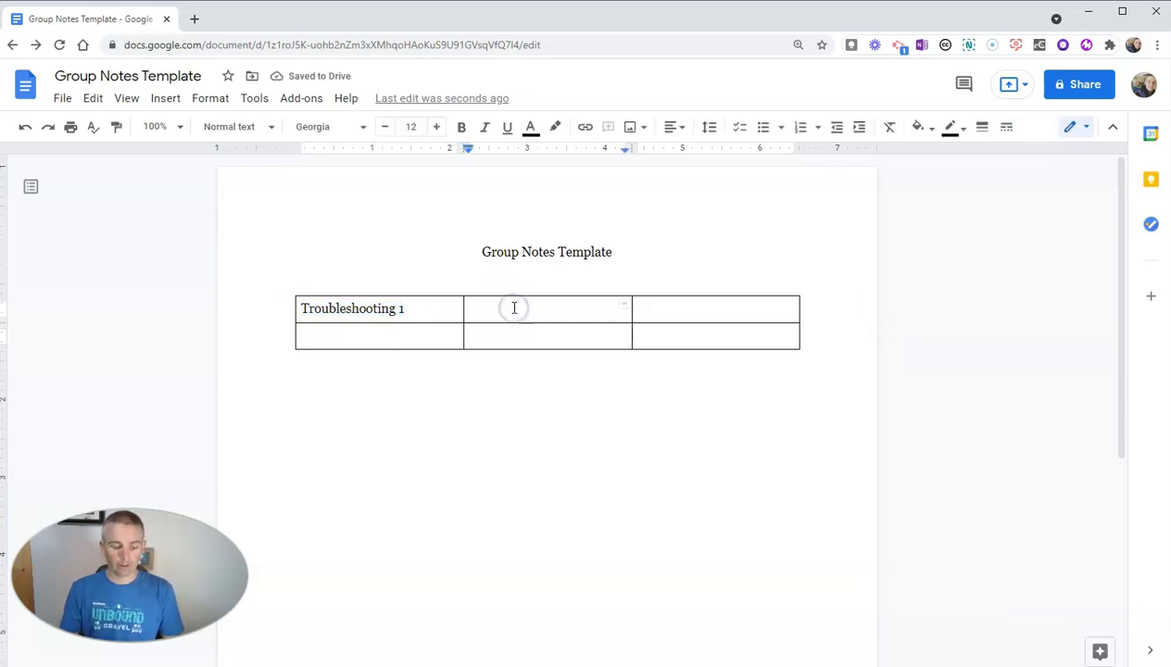
{"action": "key", "text": "ctrl+v"}
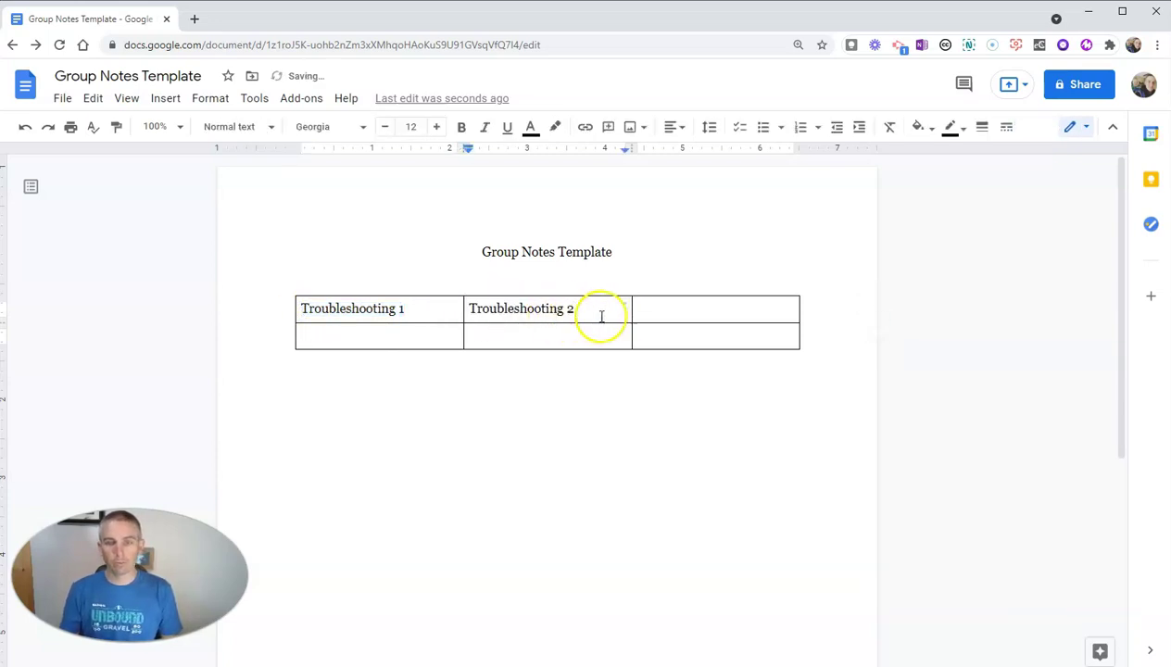
{"action": "left_click", "coordinate": [649, 312]}
{"action": "key", "text": "ctrl+v"}
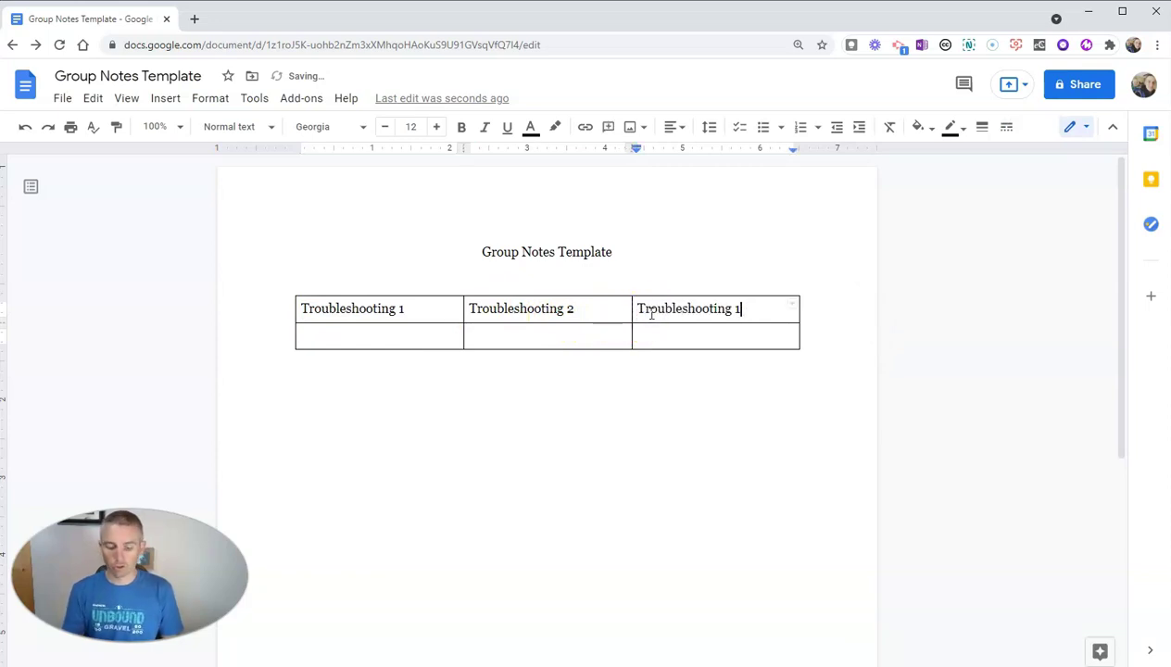
Step: Add blank lines in the second row's cells to make the row taller
{"action": "left_click", "coordinate": [409, 341]}
{"action": "key", "text": "Return"}
{"action": "key", "text": "Return"}
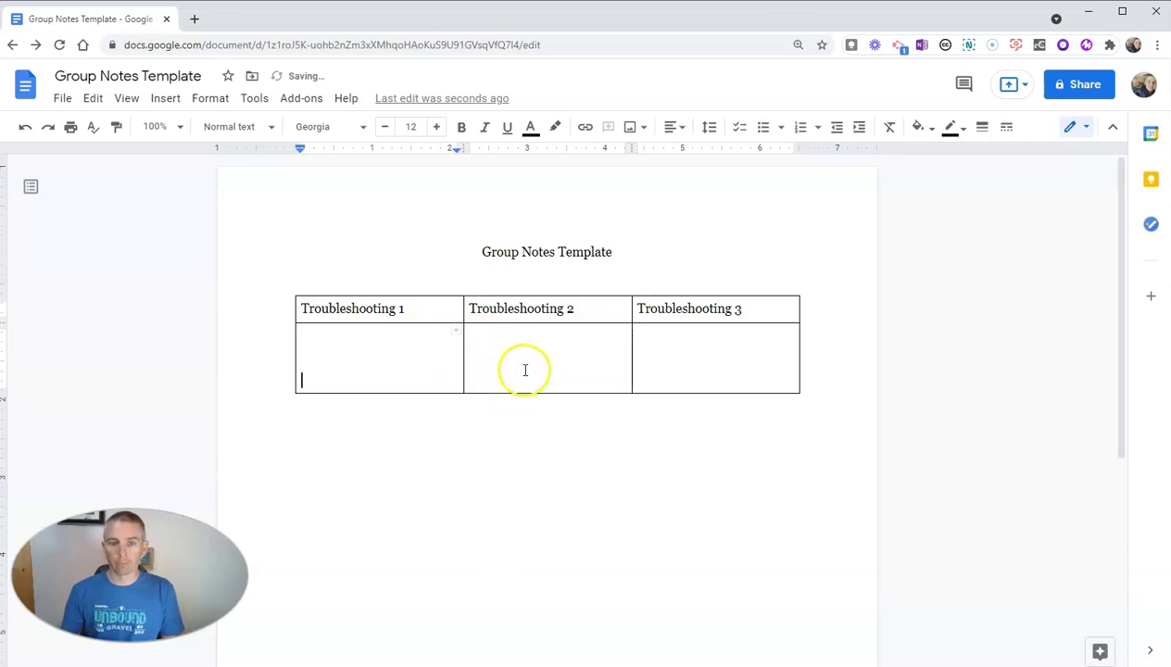
{"action": "left_click", "coordinate": [528, 351]}
Step: Finish heightening the Troubleshooting 2 cell and add two new rows below the table body
{"action": "key", "text": "Return"}
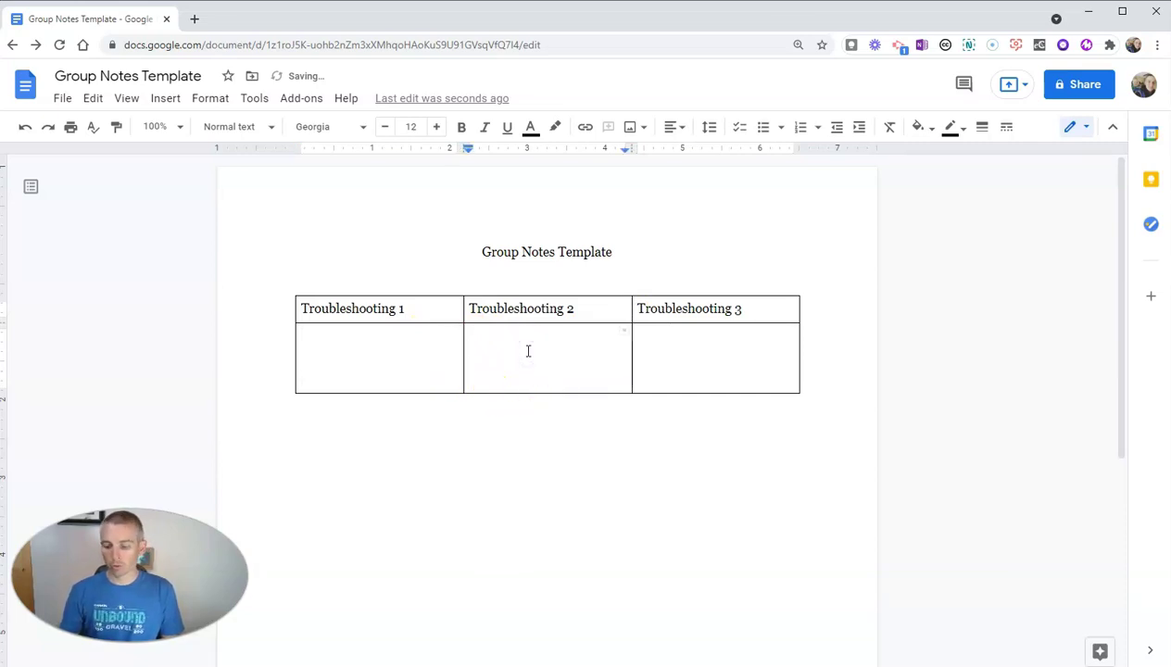
{"action": "key", "text": "Return"}
{"action": "key", "text": "Return"}
{"action": "key", "text": "Return"}
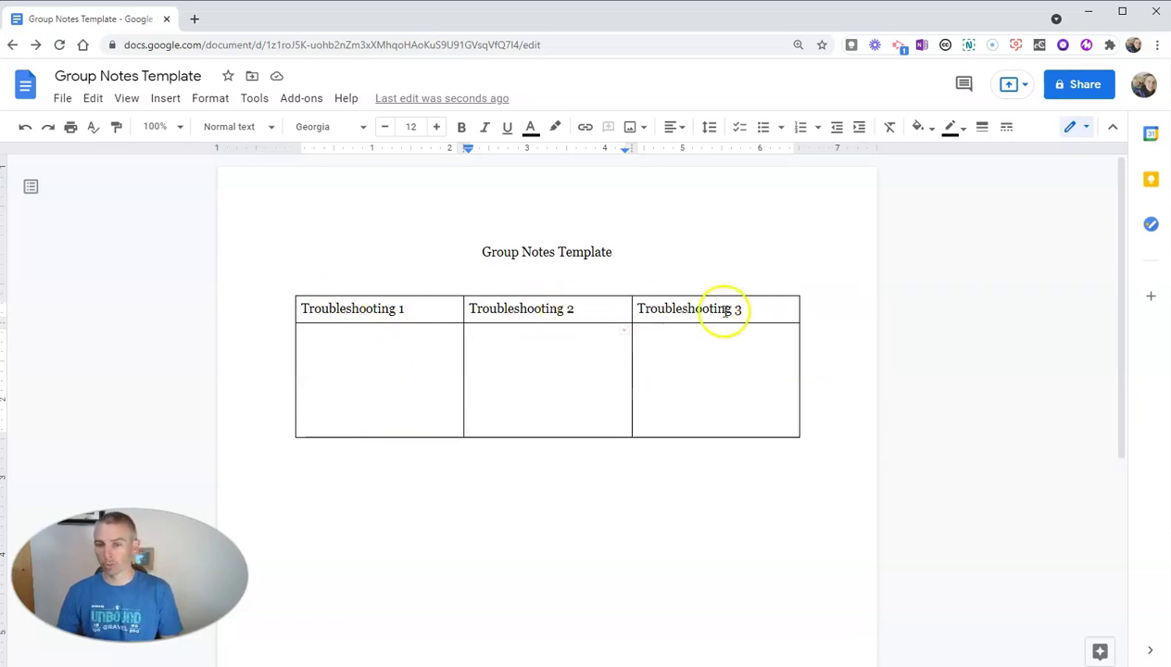
{"action": "left_click", "coordinate": [337, 405]}
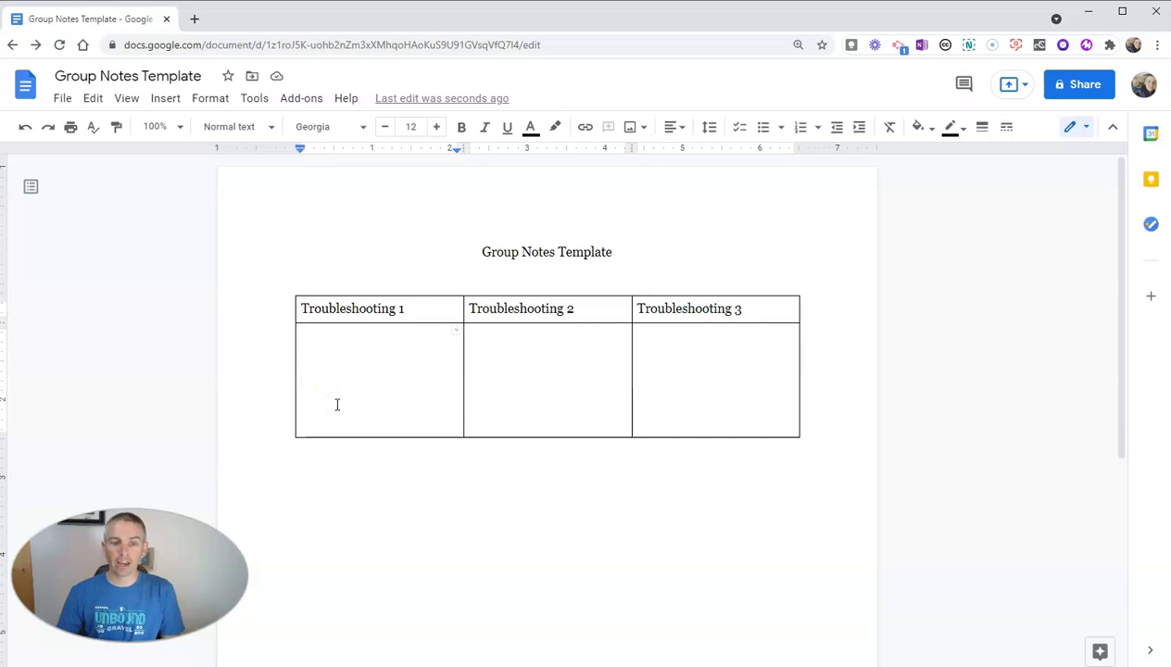
{"action": "right_click", "coordinate": [336, 404]}
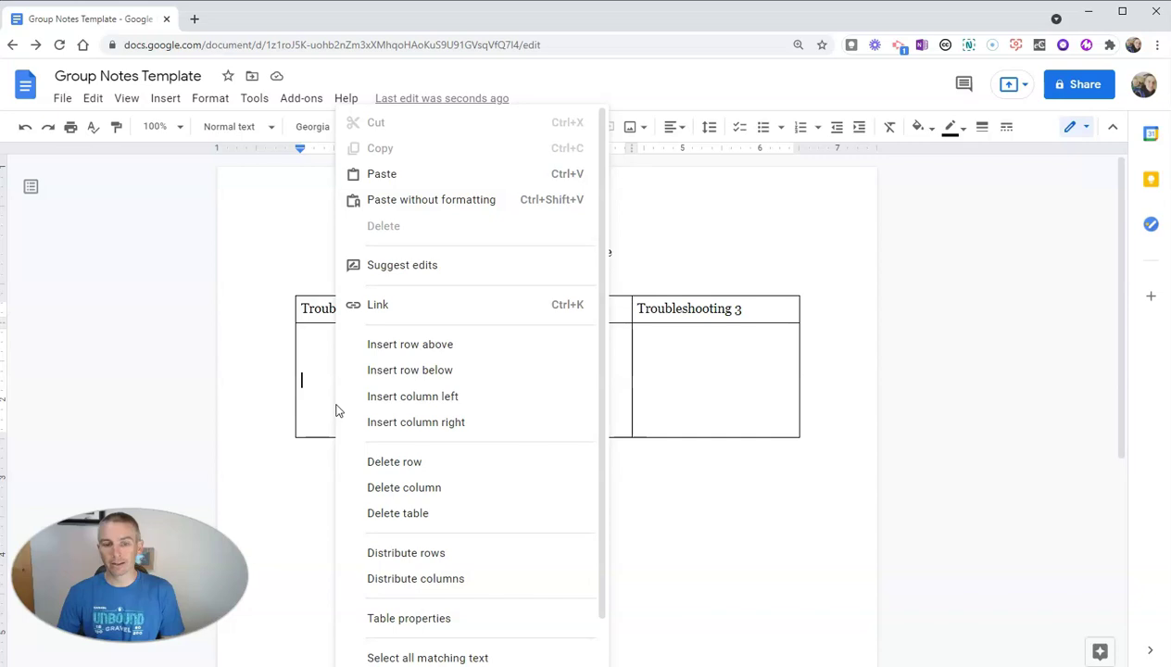
{"action": "left_click", "coordinate": [395, 378]}
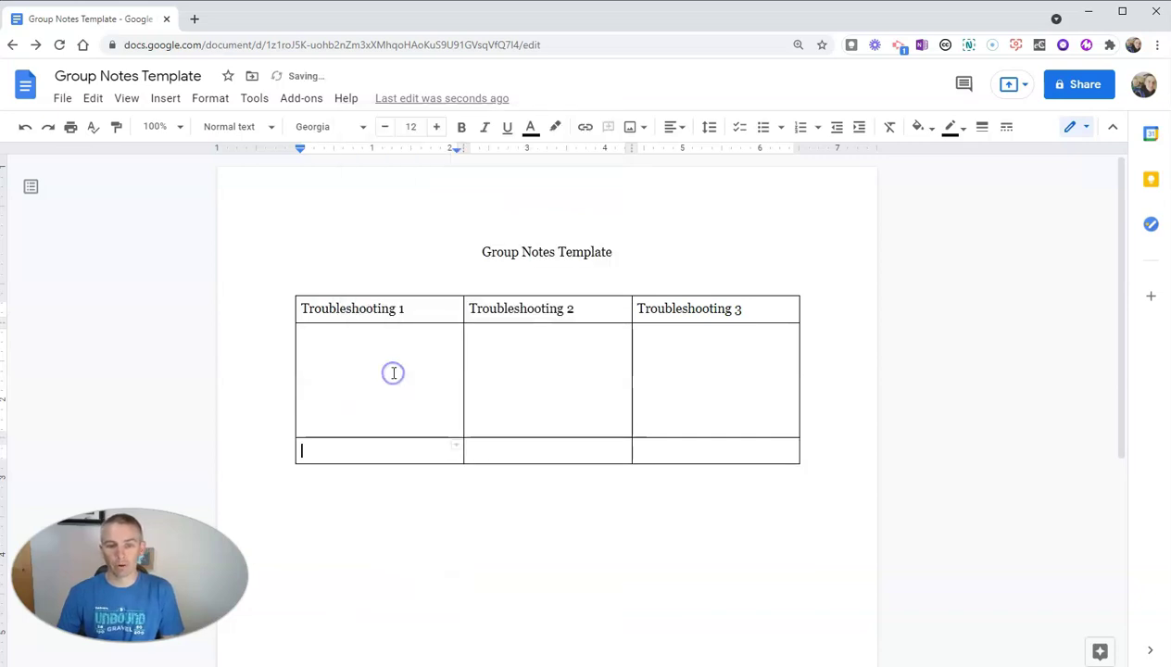
{"action": "right_click", "coordinate": [332, 450]}
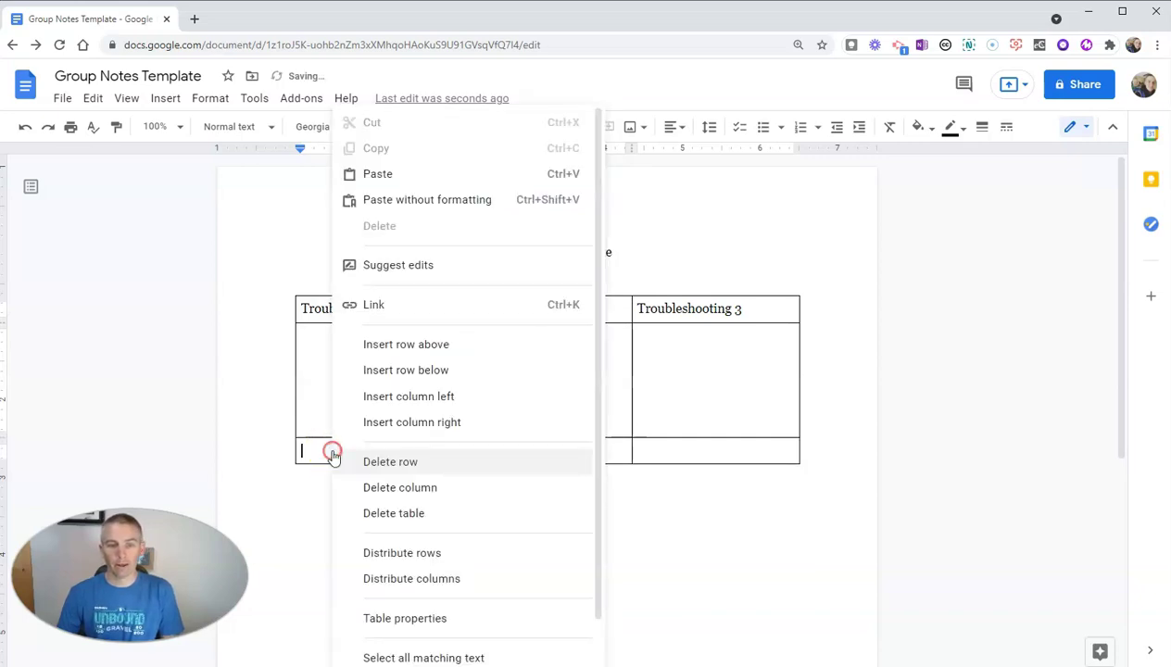
{"action": "left_click", "coordinate": [406, 369]}
Step: Add blank lines in the new rows' first cells to make each row taller
{"action": "key", "text": "Return"}
{"action": "key", "text": "Return"}
{"action": "key", "text": "Return"}
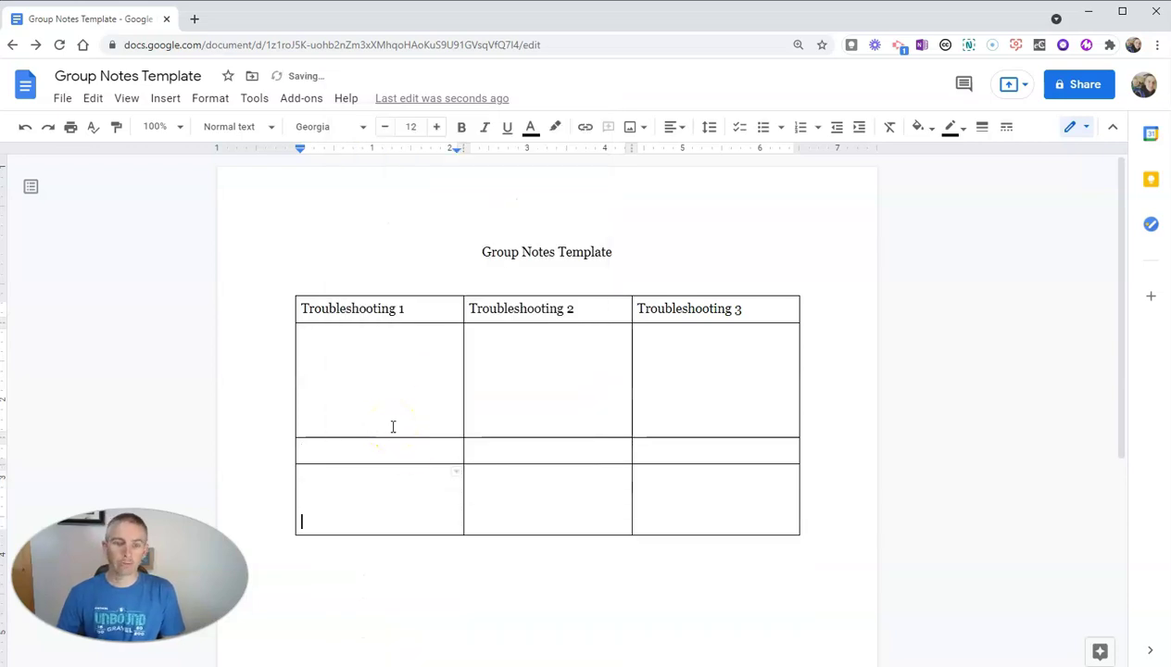
{"action": "left_click", "coordinate": [405, 454]}
{"action": "key", "text": "Return"}
{"action": "key", "text": "Return"}
{"action": "key", "text": "Return"}
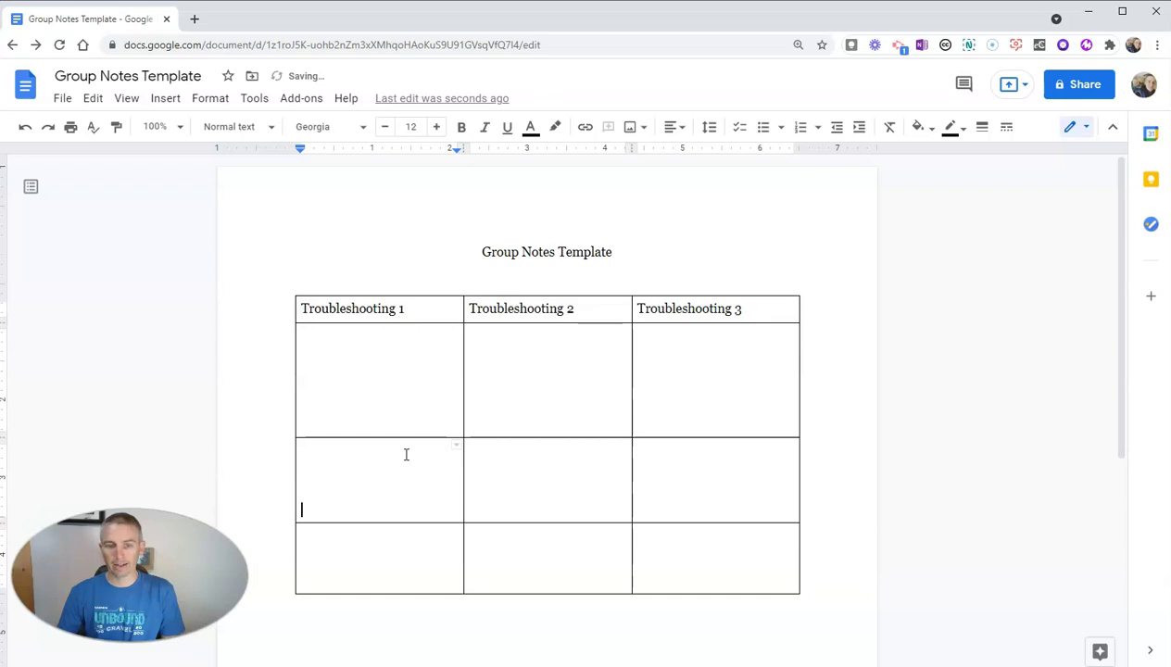
{"action": "left_click", "coordinate": [392, 544]}
{"action": "key", "text": "Return"}
{"action": "key", "text": "Return"}
Step: Label the first-column body cells Student 1, Student 2 and Student 3, then move below the table
{"action": "left_click", "coordinate": [335, 347]}
{"action": "type", "text": "Student 1"}
{"action": "left_click", "coordinate": [337, 465]}
{"action": "type", "text": "Student 2"}
{"action": "left_click", "coordinate": [340, 554]}
{"action": "type", "text": "Studen"}
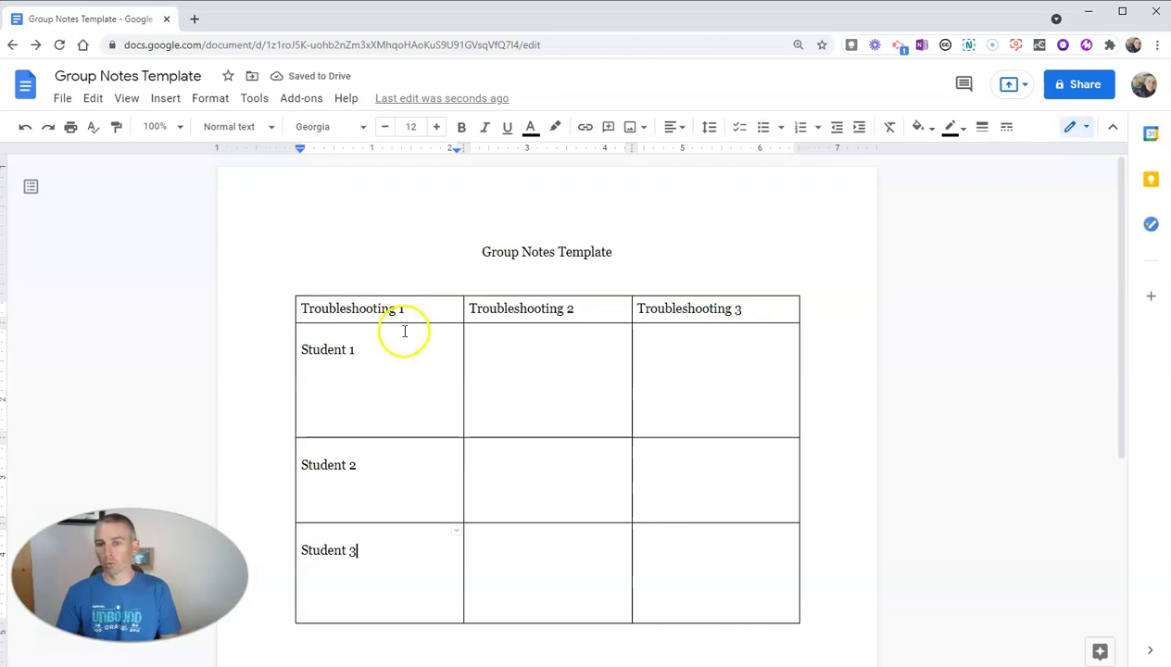
{"action": "scroll", "coordinate": [406, 355], "scroll_direction": "down", "scroll_amount": 1}
{"action": "scroll", "coordinate": [409, 361], "scroll_direction": "down", "scroll_amount": 3}
{"action": "left_click", "coordinate": [413, 413]}
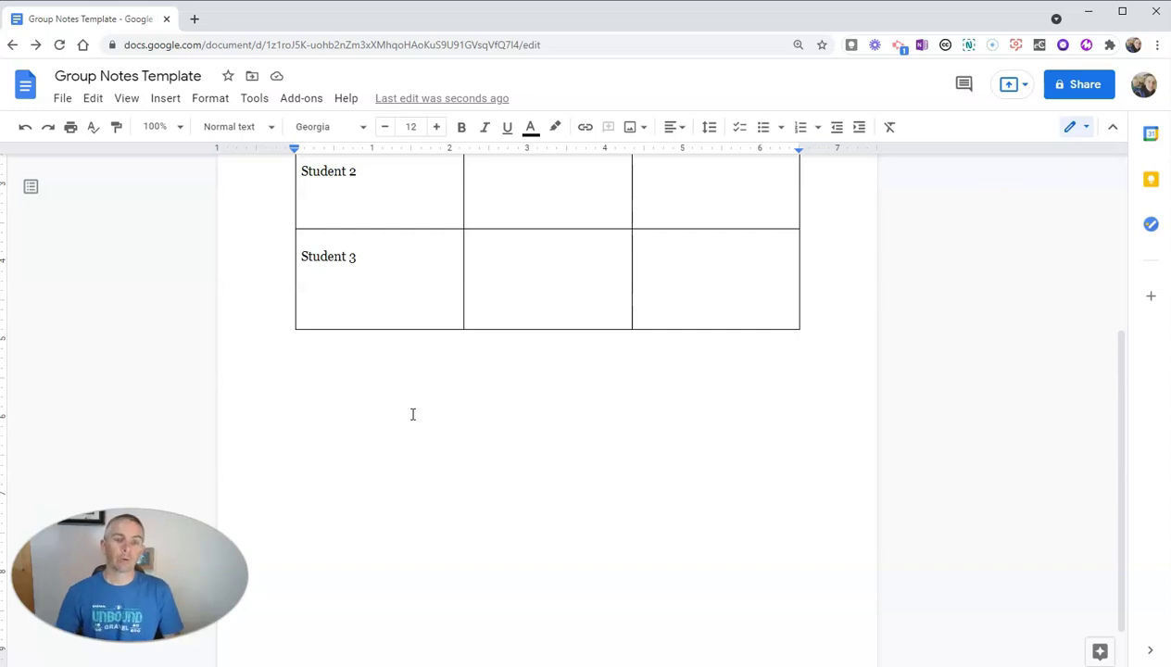
Step: Insert a 3 x 4 table with headers Article 1, Article 2 and Article 3
{"action": "left_click", "coordinate": [164, 98]}
{"action": "mouse_move", "coordinate": [218, 151]}
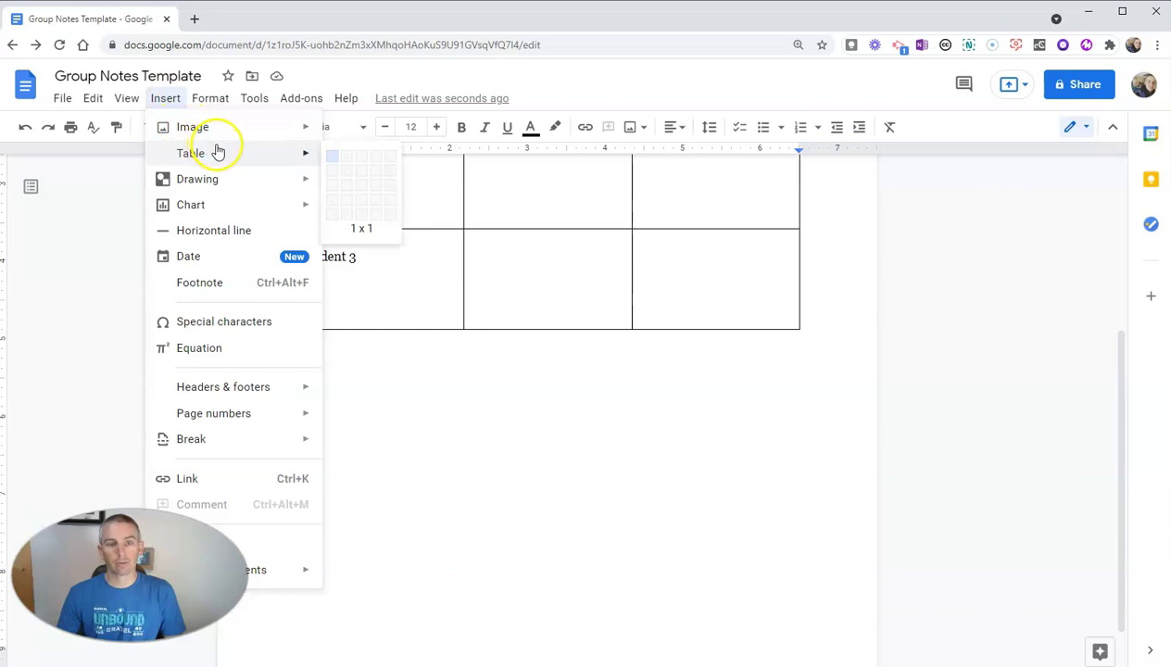
{"action": "left_click", "coordinate": [367, 206]}
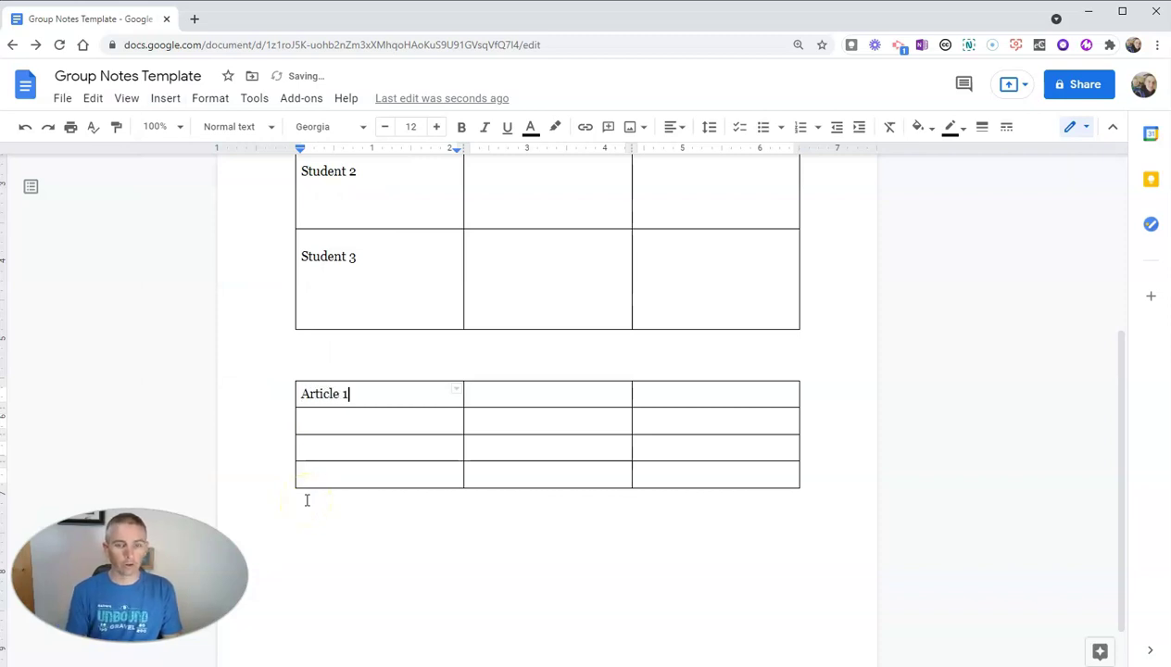
{"action": "left_click_drag", "start_coordinate": [356, 392], "coordinate": [301, 394]}
{"action": "key", "text": "ctrl+c"}
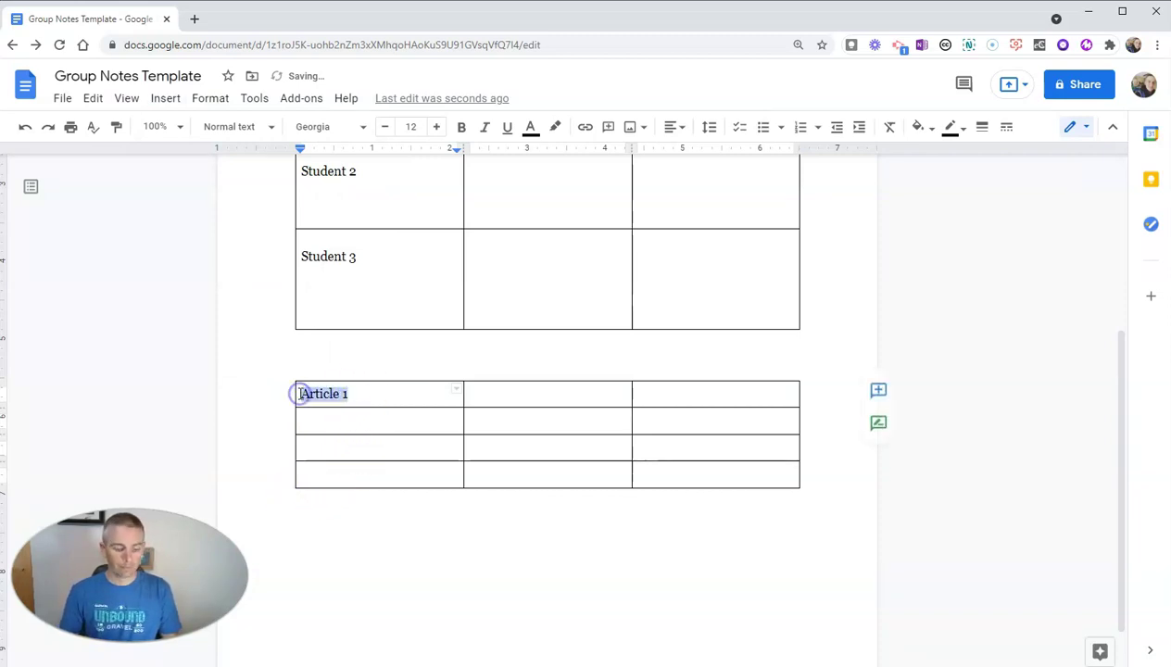
{"action": "left_click", "coordinate": [522, 392]}
{"action": "key", "text": "ctrl+v"}
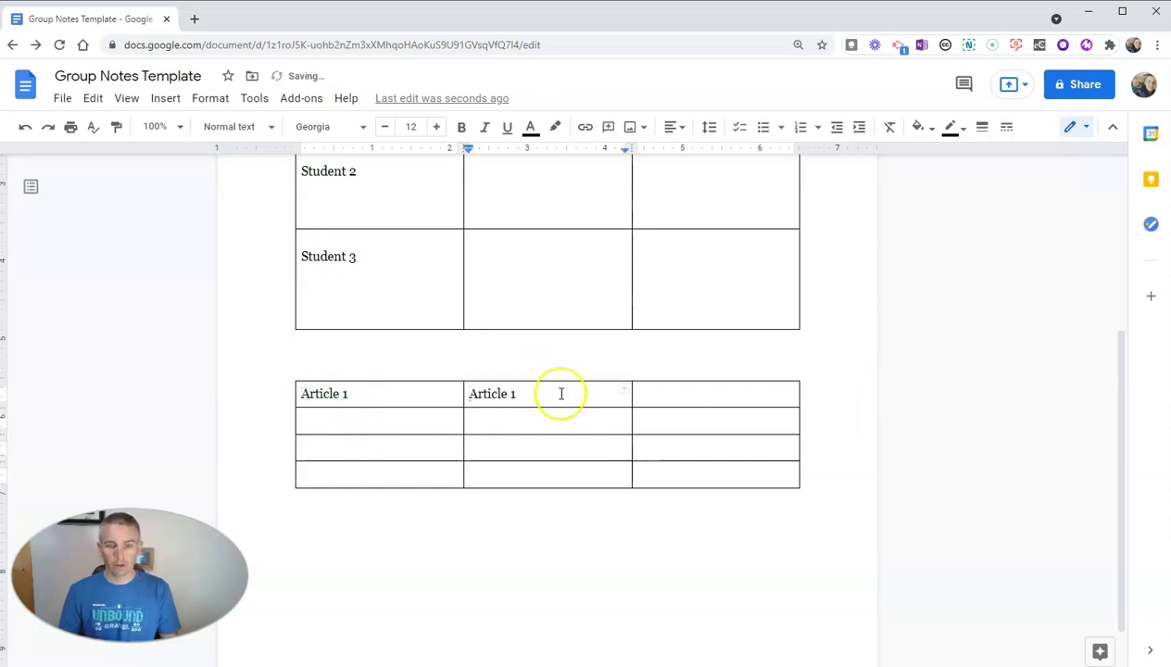
{"action": "left_click", "coordinate": [659, 389]}
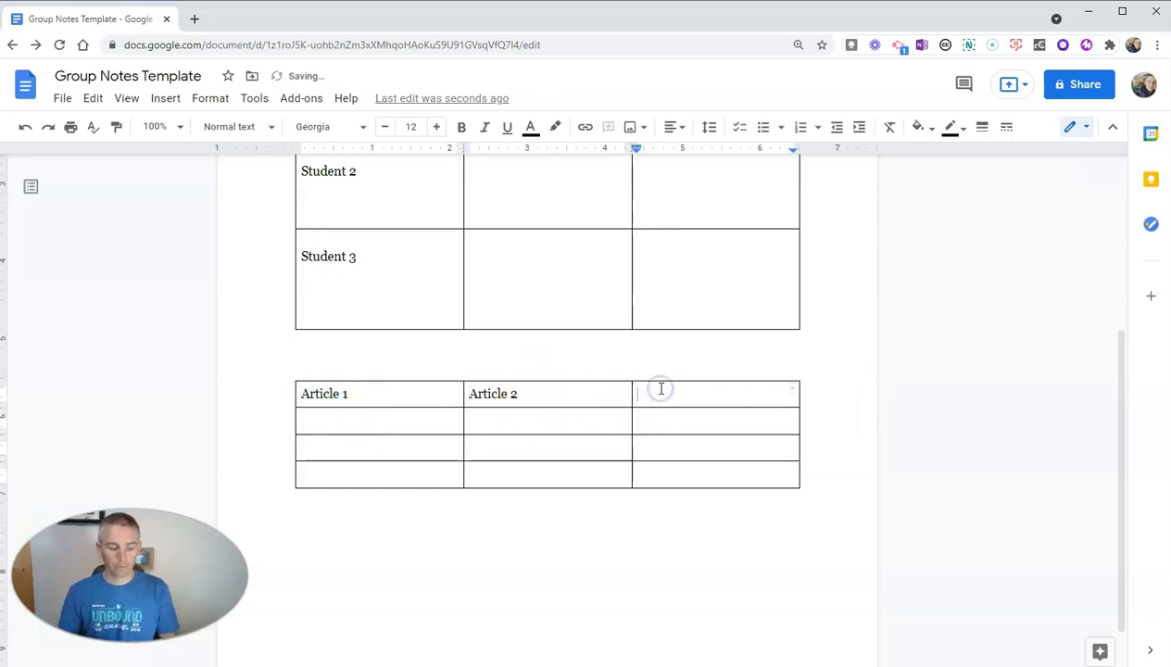
{"action": "key", "text": "ctrl+v"}
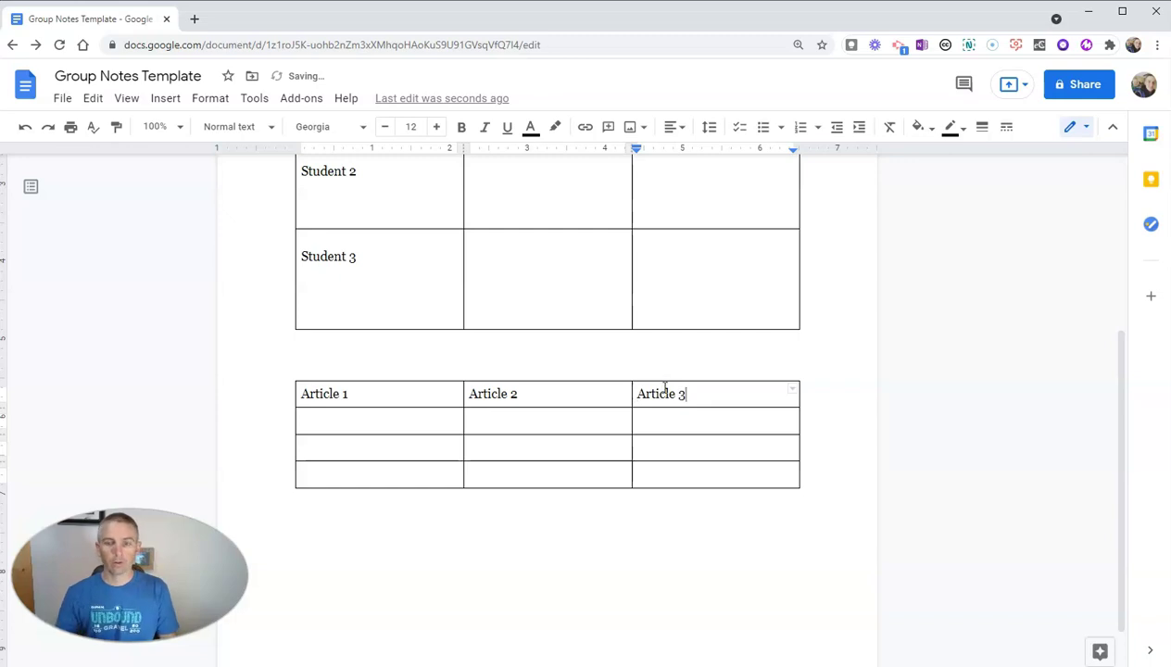
Step: Type Student 1, Student 2 and Student 3 down column one, adding blank lines to each row
{"action": "left_click", "coordinate": [344, 422]}
{"action": "type", "text": "S"}
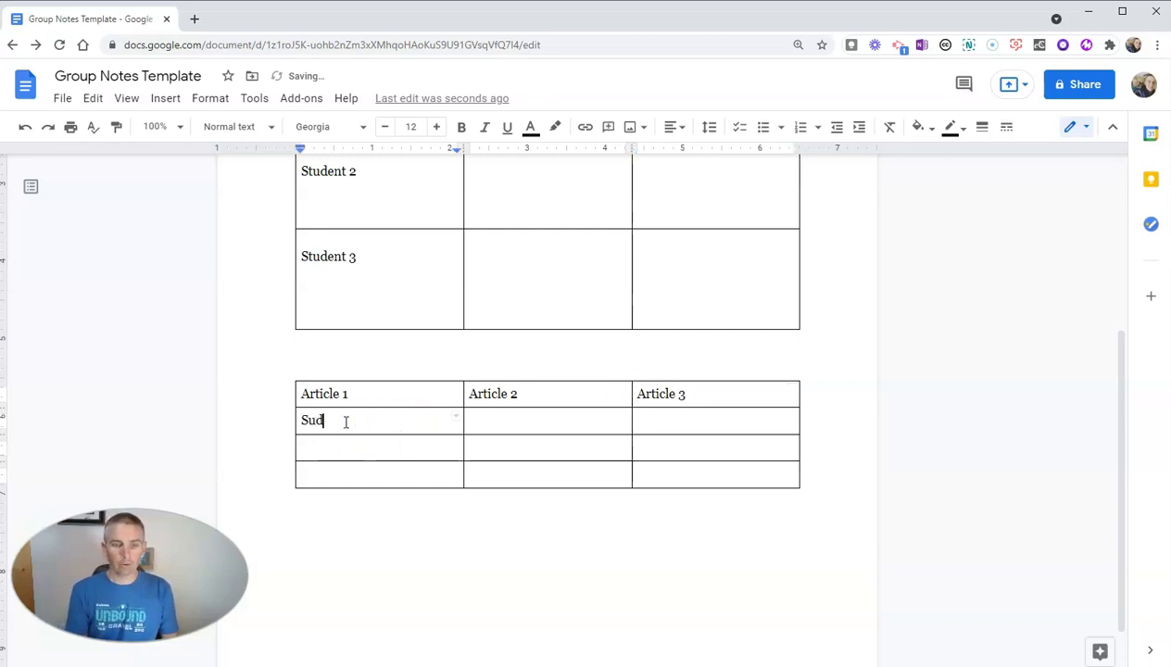
{"action": "type", "text": "tudent"}
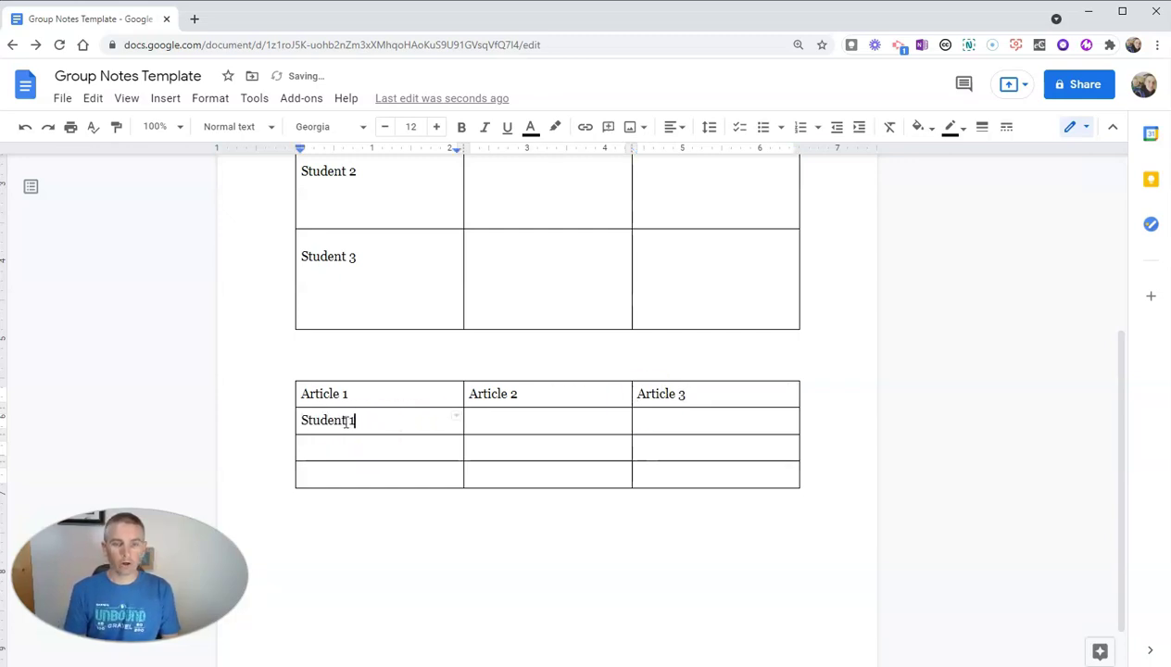
{"action": "type", "text": " 1"}
{"action": "key", "text": "Return"}
{"action": "key", "text": "Return"}
{"action": "left_click", "coordinate": [334, 498]}
{"action": "type", "text": "Student 2"}
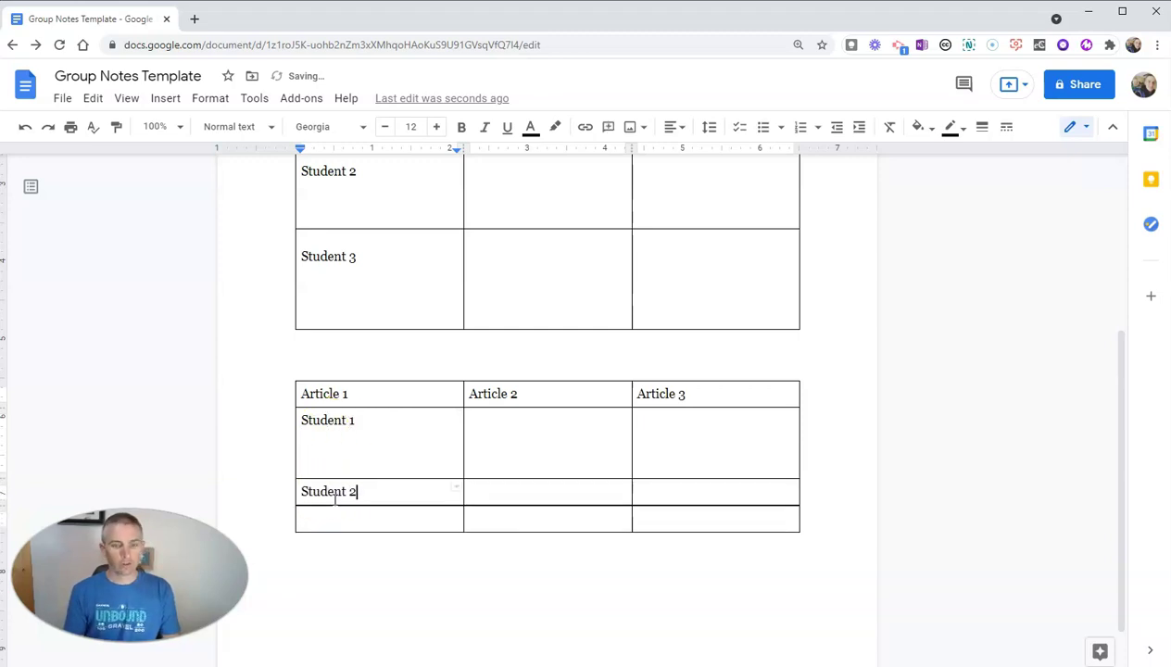
{"action": "left_click", "coordinate": [344, 516]}
{"action": "key", "text": "Return"}
{"action": "key", "text": "Return"}
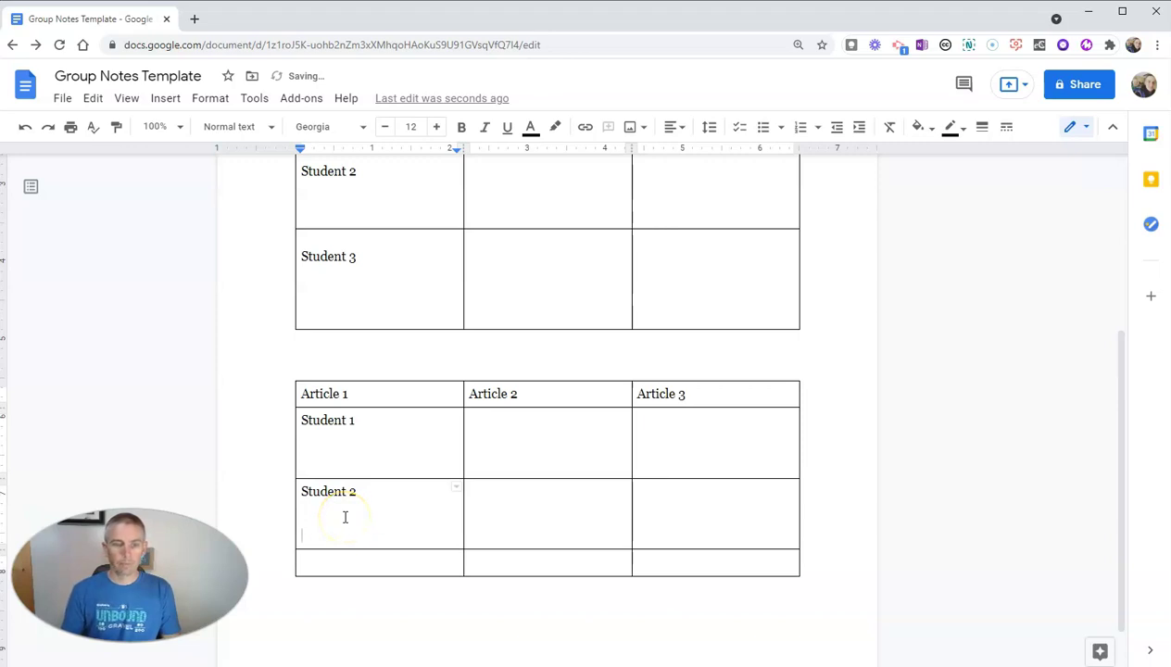
{"action": "left_click", "coordinate": [338, 567]}
{"action": "type", "text": "Student"}
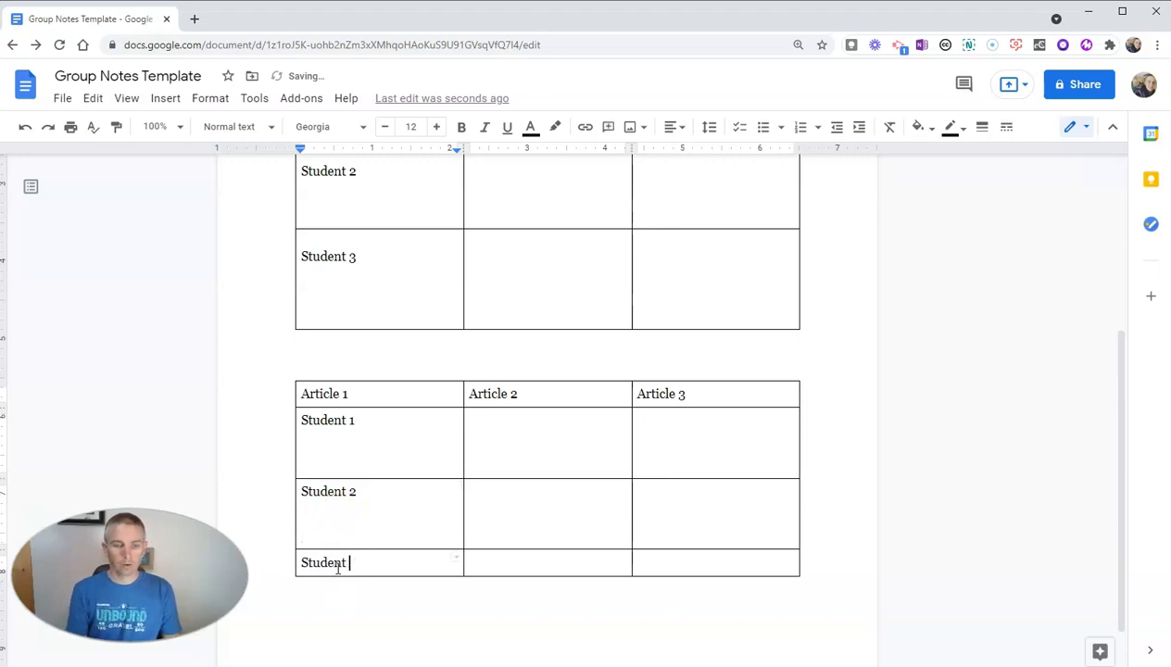
{"action": "type", "text": " 3"}
{"action": "key", "text": "Return"}
{"action": "key", "text": "Return"}
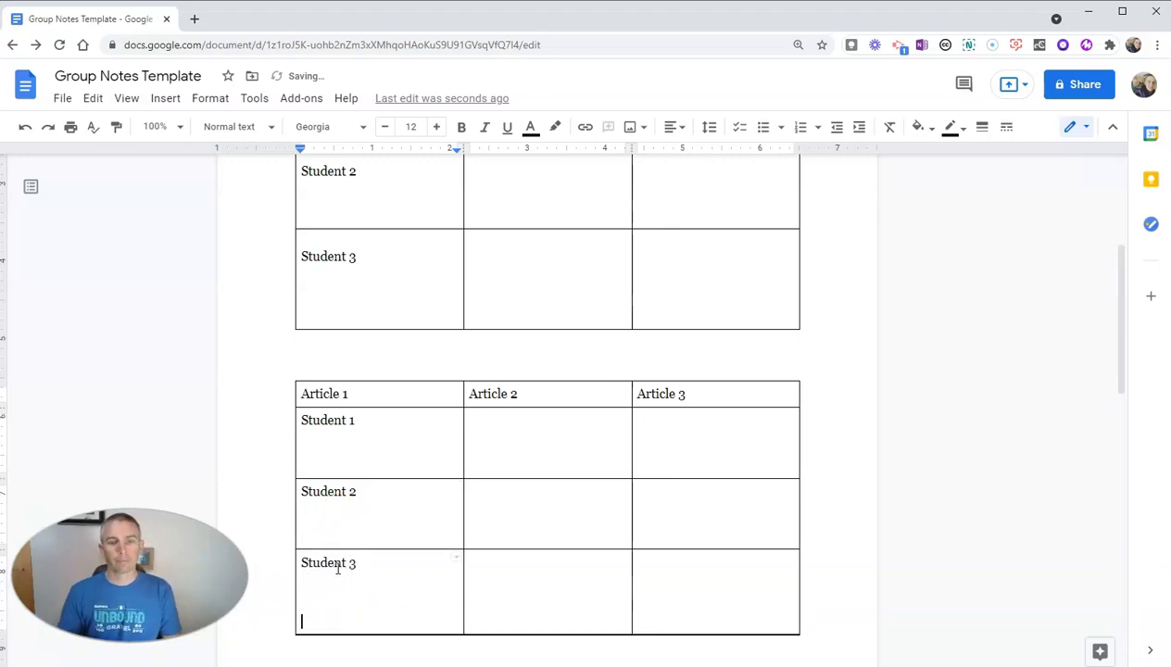
{"action": "left_click", "coordinate": [502, 428]}
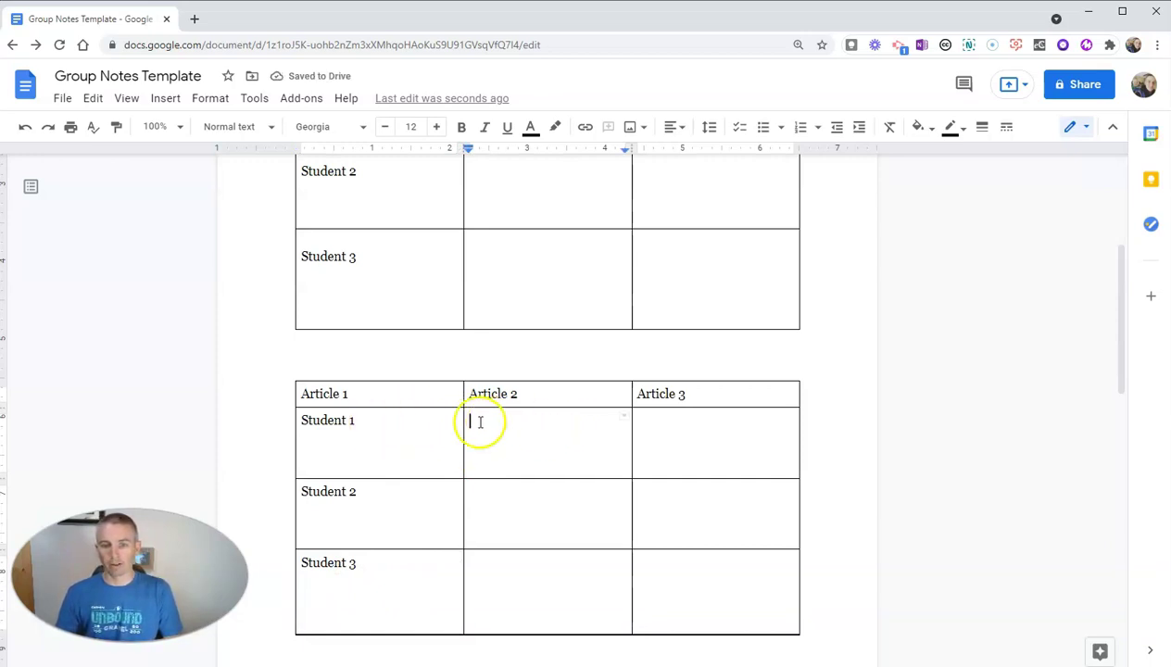
Step: Copy Student 1 into the Article 2 and Article 3 cells of its row
{"action": "left_click_drag", "start_coordinate": [377, 419], "coordinate": [289, 420]}
{"action": "key", "text": "ctrl+c"}
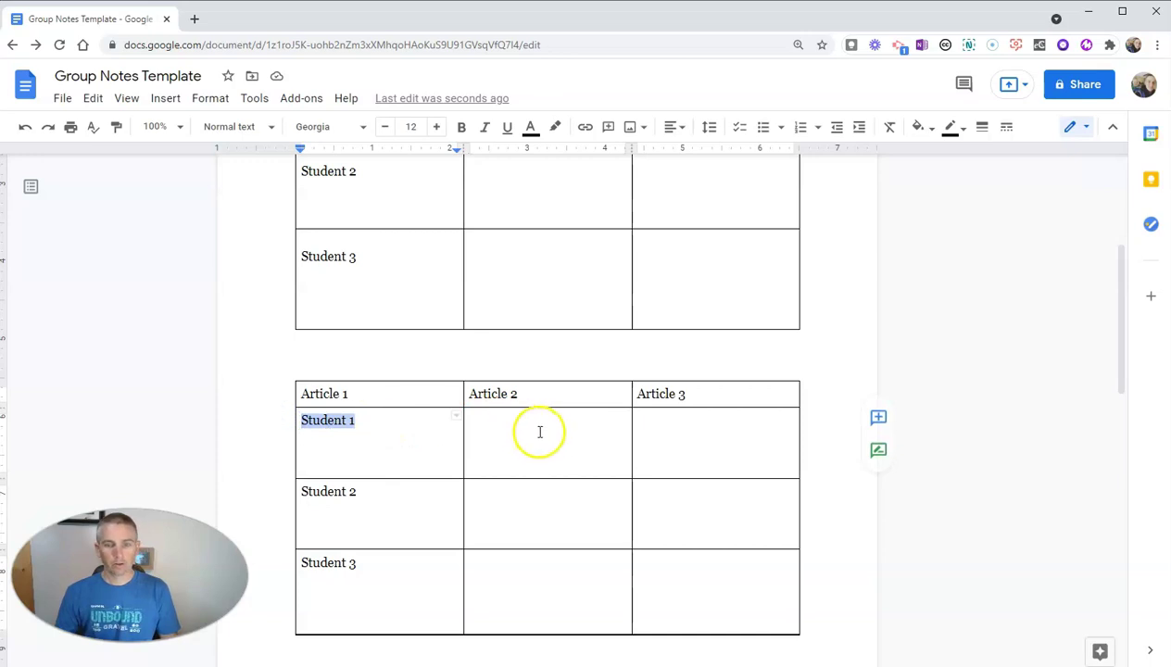
{"action": "left_click", "coordinate": [525, 423]}
{"action": "key", "text": "ctrl+v"}
{"action": "left_click", "coordinate": [663, 424]}
{"action": "key", "text": "ctrl+v"}
Step: Copy Student 2 into the Article 2 and Article 3 cells of its row
{"action": "left_click_drag", "start_coordinate": [363, 491], "coordinate": [294, 491]}
{"action": "key", "text": "ctrl+c"}
{"action": "left_click", "coordinate": [510, 491]}
{"action": "key", "text": "ctrl+v"}
{"action": "left_click", "coordinate": [685, 493]}
{"action": "key", "text": "ctrl+v"}
Step: Copy Student 3 into the Article 2 and Article 3 cells of its row
{"action": "left_click", "coordinate": [368, 567]}
{"action": "left_click_drag", "start_coordinate": [368, 567], "coordinate": [291, 562]}
{"action": "key", "text": "ctrl+c"}
{"action": "left_click", "coordinate": [503, 561]}
{"action": "key", "text": "ctrl+v"}
{"action": "left_click", "coordinate": [655, 561]}
{"action": "key", "text": "ctrl+v"}
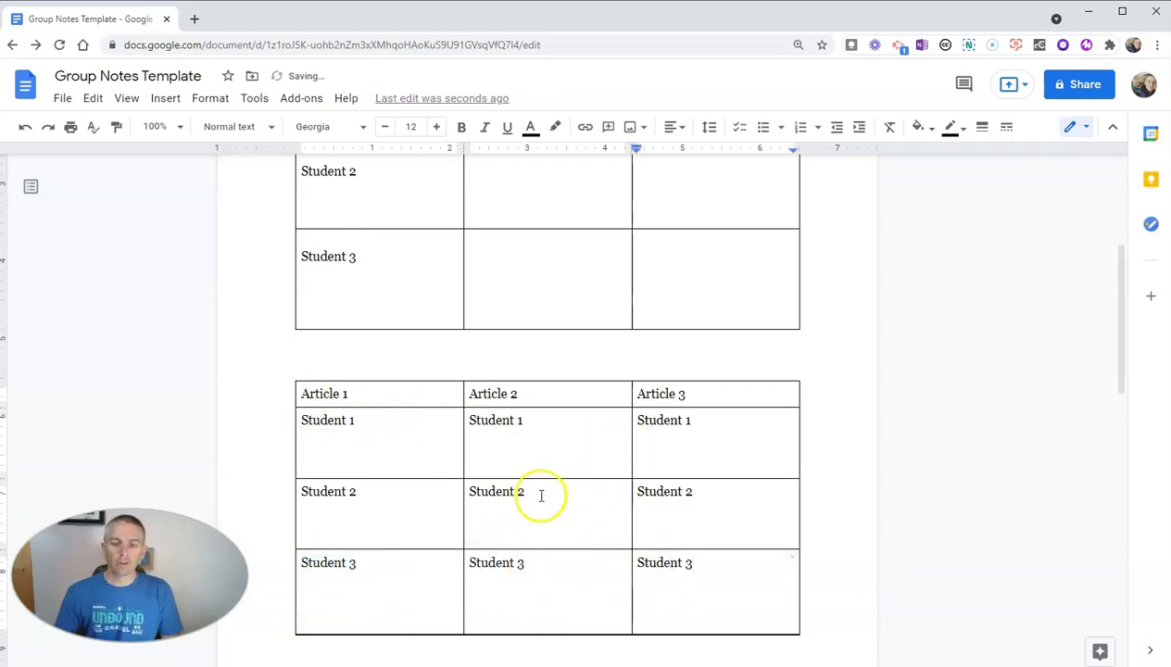
Step: Add blank lines under the Student 1, 2 and 3 labels to heighten the Article table rows
{"action": "scroll", "coordinate": [547, 500], "scroll_direction": "down", "scroll_amount": 3}
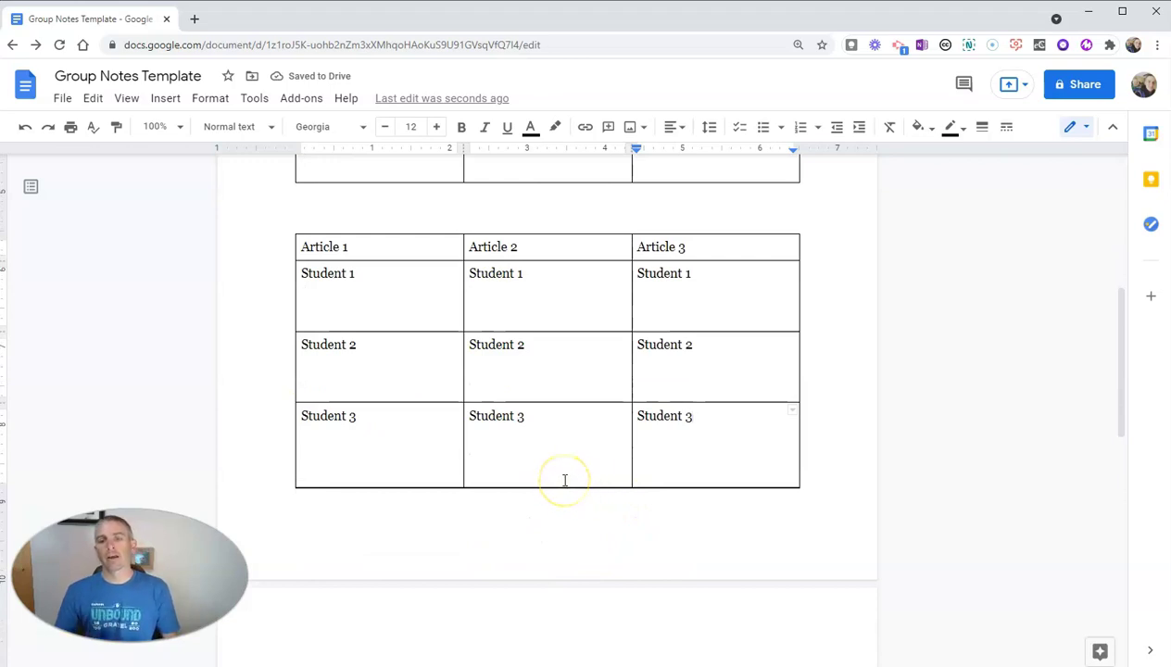
{"action": "left_click", "coordinate": [407, 309]}
{"action": "key", "text": "Return"}
{"action": "key", "text": "Return"}
{"action": "key", "text": "Return"}
{"action": "left_click", "coordinate": [370, 439]}
{"action": "key", "text": "Return"}
{"action": "key", "text": "Return"}
{"action": "scroll", "coordinate": [378, 436], "scroll_direction": "down", "scroll_amount": 3}
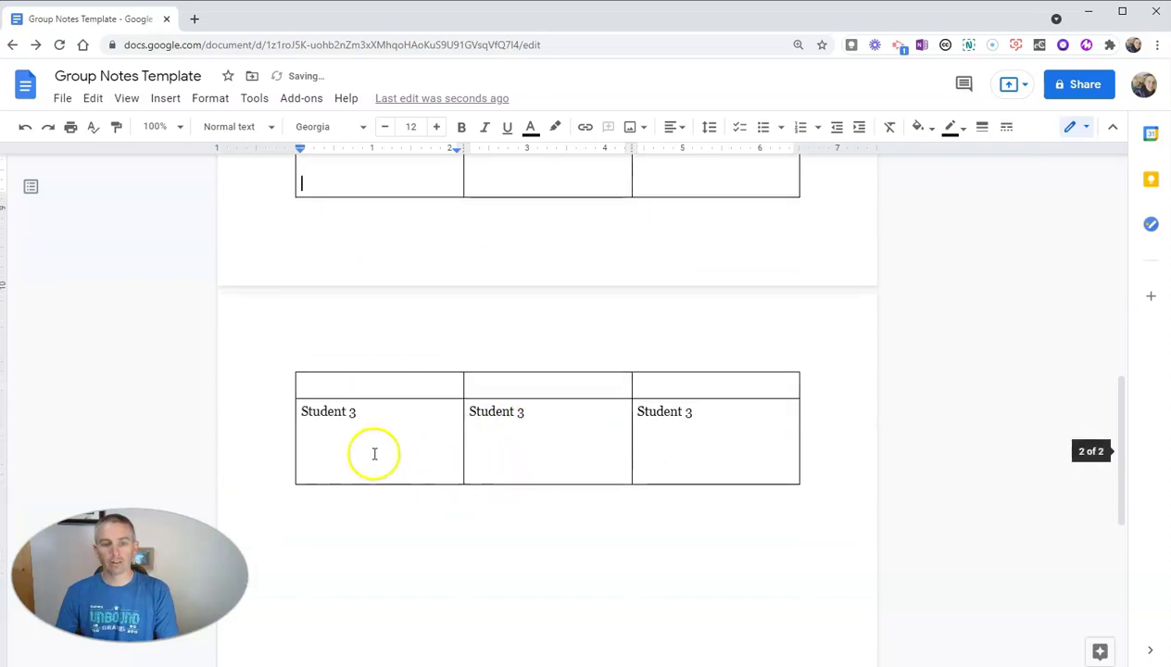
{"action": "left_click", "coordinate": [374, 452]}
{"action": "key", "text": "Return"}
{"action": "key", "text": "Return"}
{"action": "key", "text": "Return"}
{"action": "scroll", "coordinate": [431, 353], "scroll_direction": "up", "scroll_amount": 3}
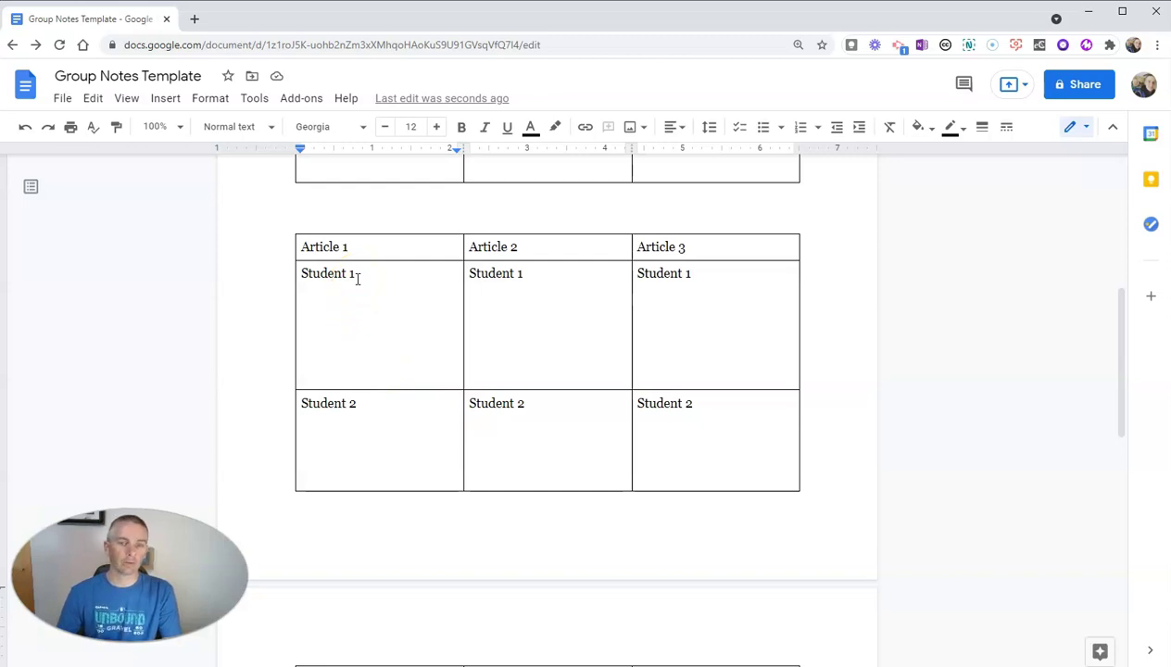
Step: Append a dash and each student's initials to the Student 1, 2 and 3 labels in column one
{"action": "left_click", "coordinate": [357, 275]}
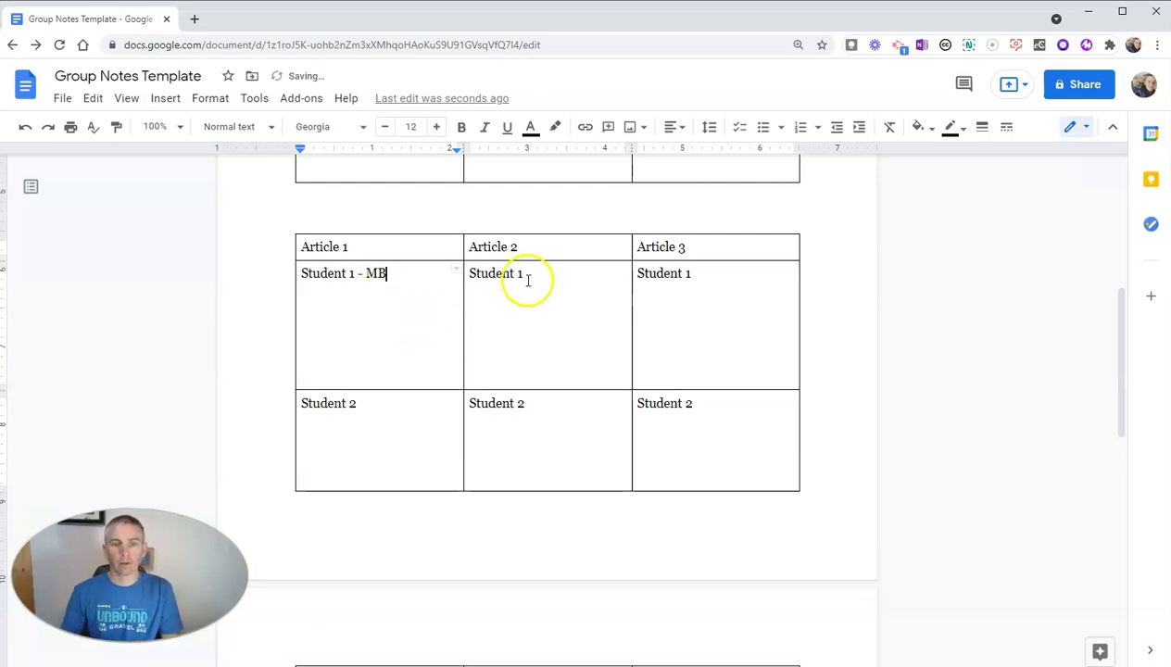
{"action": "left_click", "coordinate": [404, 408]}
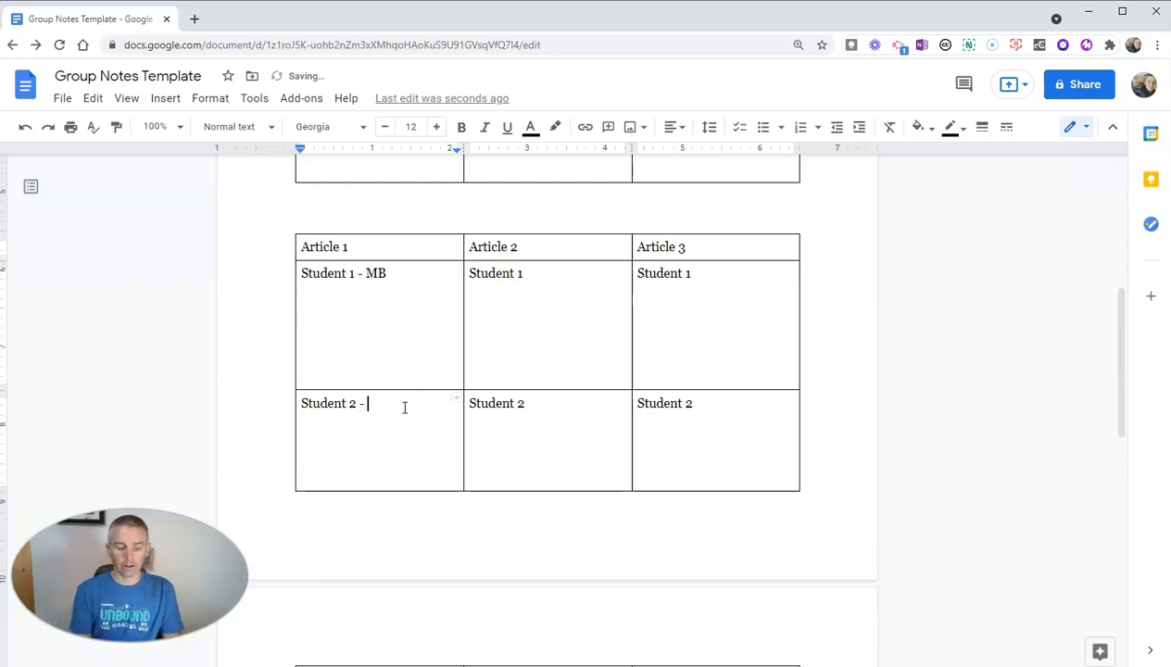
{"action": "type", "text": "- RB"}
{"action": "scroll", "coordinate": [403, 407], "scroll_direction": "down", "scroll_amount": 3}
{"action": "left_click", "coordinate": [382, 408]}
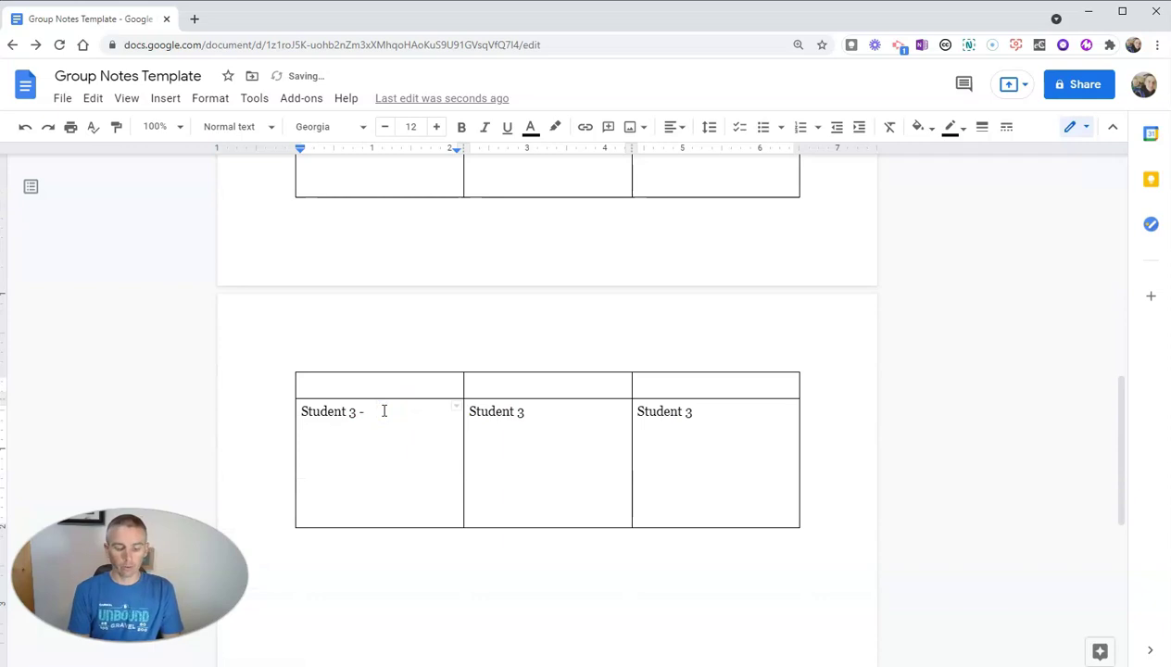
{"action": "type", "text": "KB"}
{"action": "scroll", "coordinate": [388, 427], "scroll_direction": "up", "scroll_amount": 3}
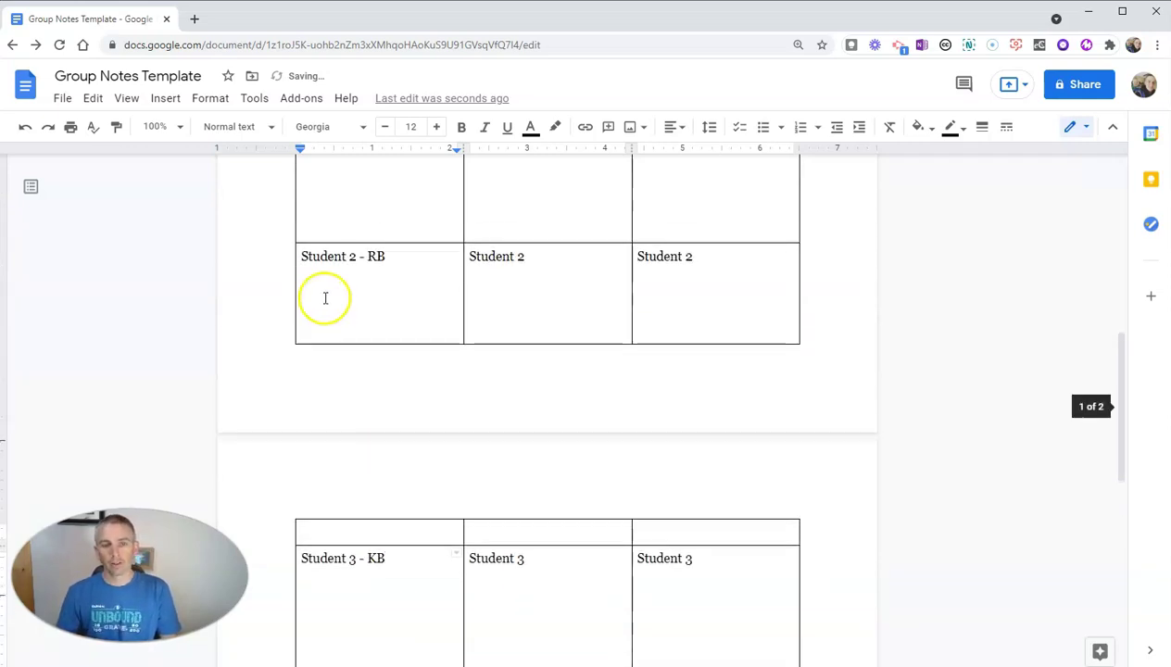
{"action": "scroll", "coordinate": [370, 304], "scroll_direction": "up", "scroll_amount": 3}
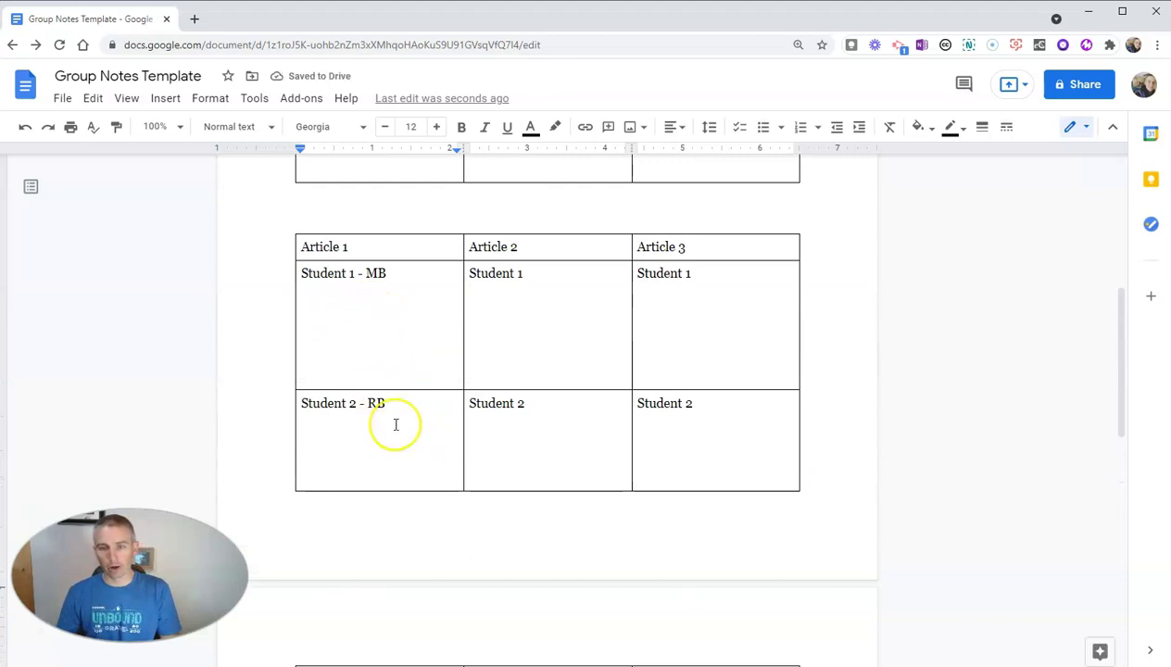
{"action": "scroll", "coordinate": [396, 424], "scroll_direction": "down", "scroll_amount": 2}
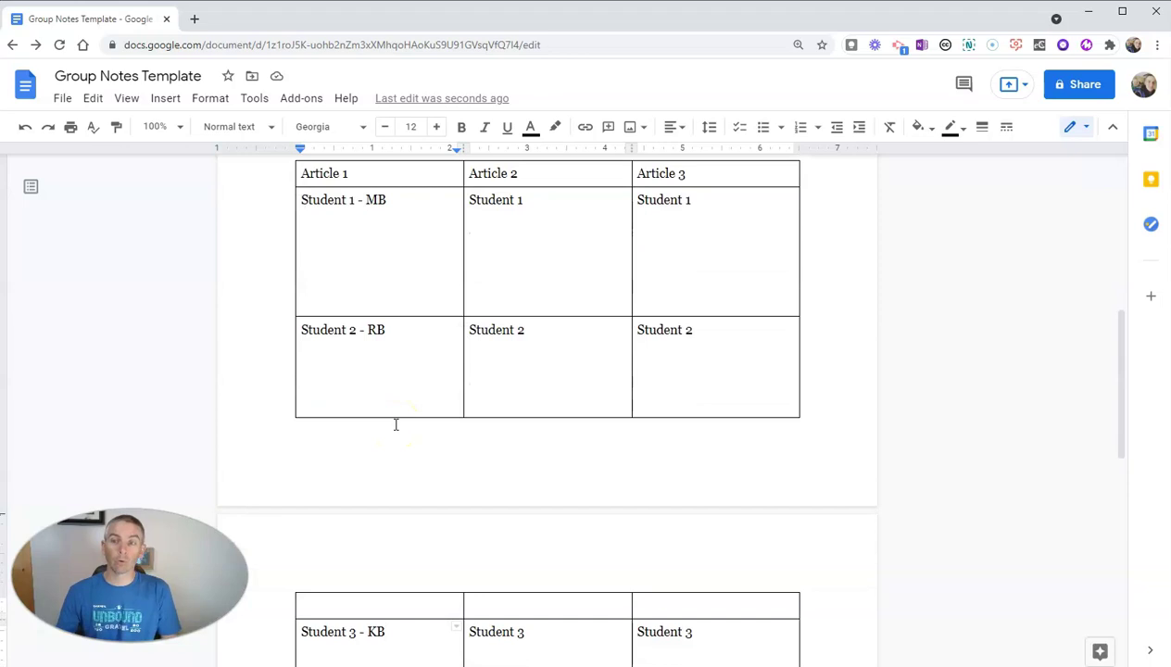
{"action": "scroll", "coordinate": [486, 394], "scroll_direction": "up", "scroll_amount": 3}
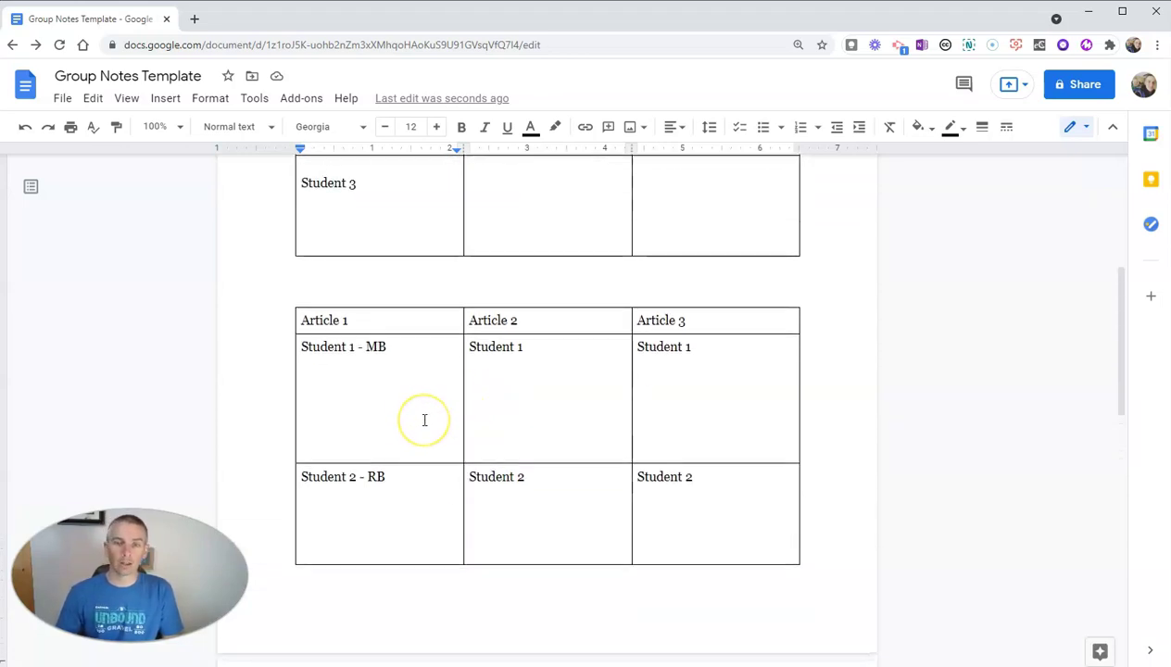
{"action": "scroll", "coordinate": [423, 422], "scroll_direction": "up", "scroll_amount": 3}
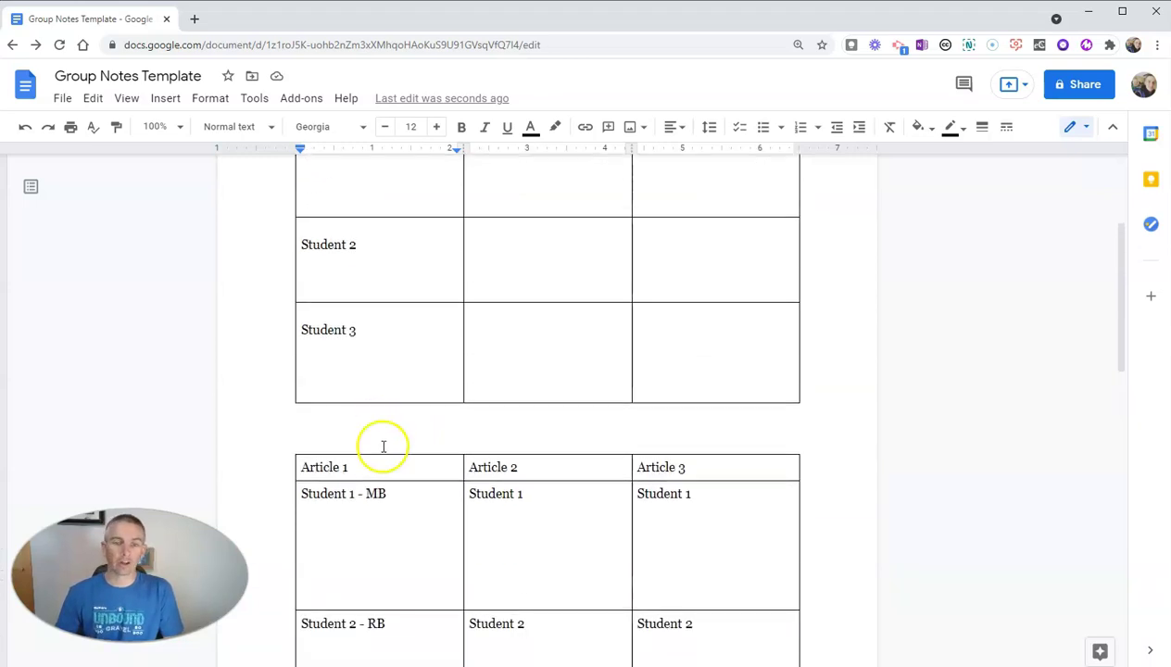
{"action": "scroll", "coordinate": [376, 450], "scroll_direction": "down", "scroll_amount": 3}
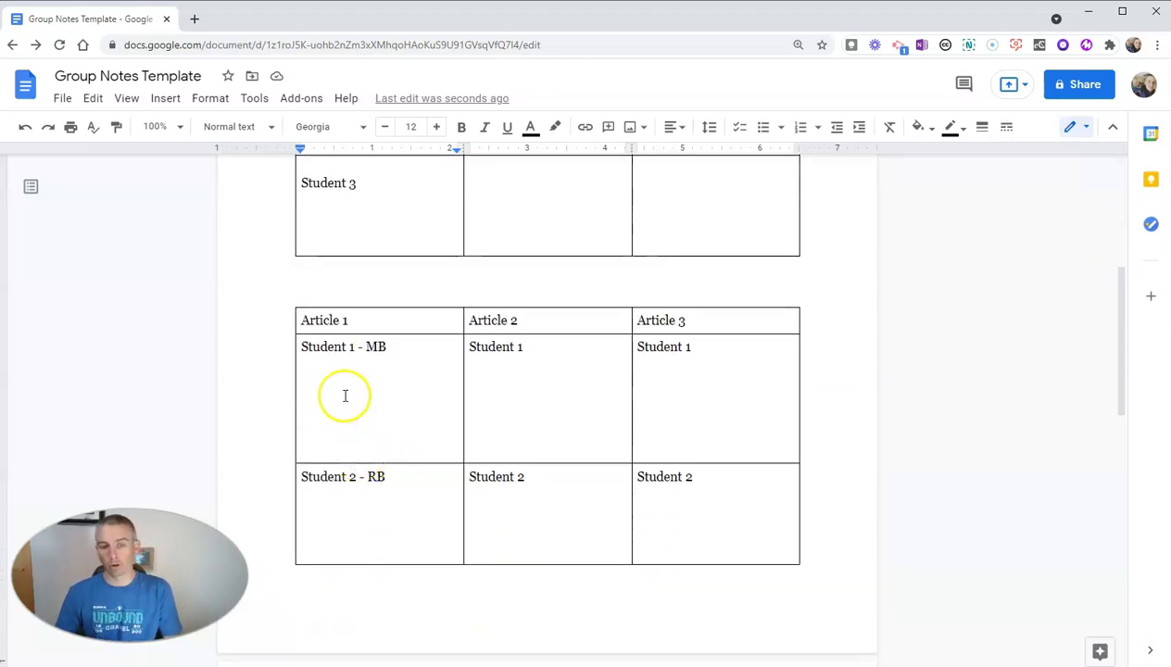
{"action": "scroll", "coordinate": [348, 421], "scroll_direction": "down", "scroll_amount": 3}
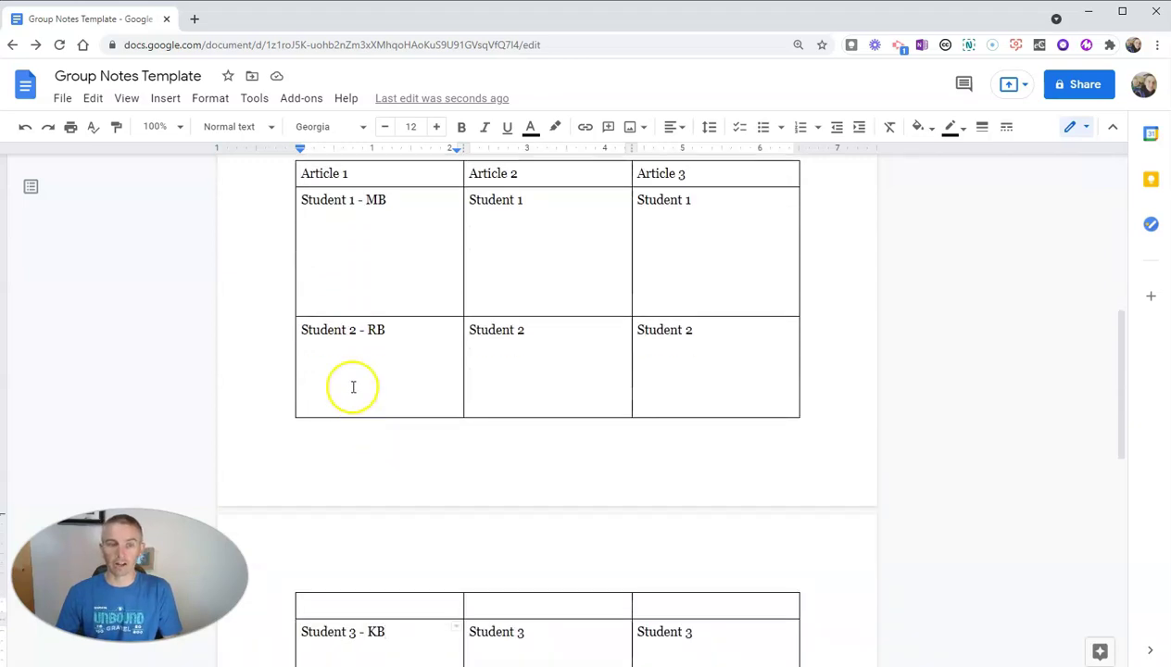